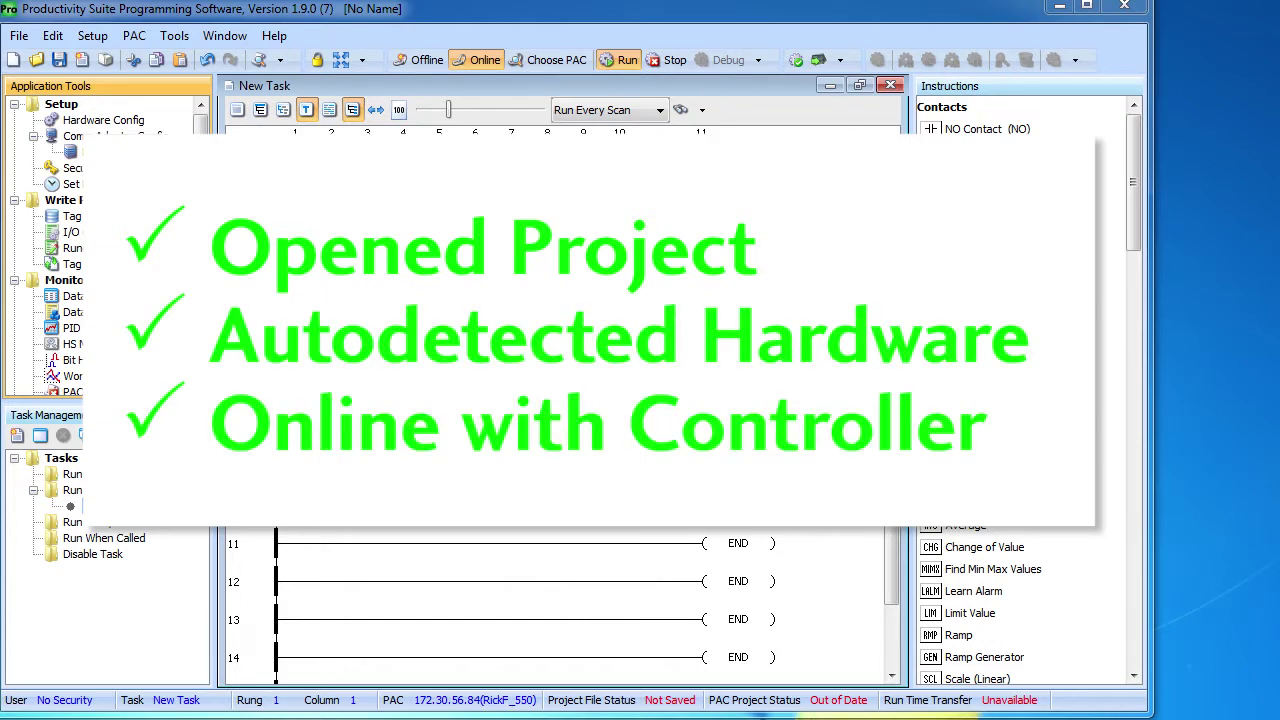
# - Add a Generic EtherNet/IP client to Hardware Config with device name ADAM-6050
pyautogui.doubleClick(129, 121)
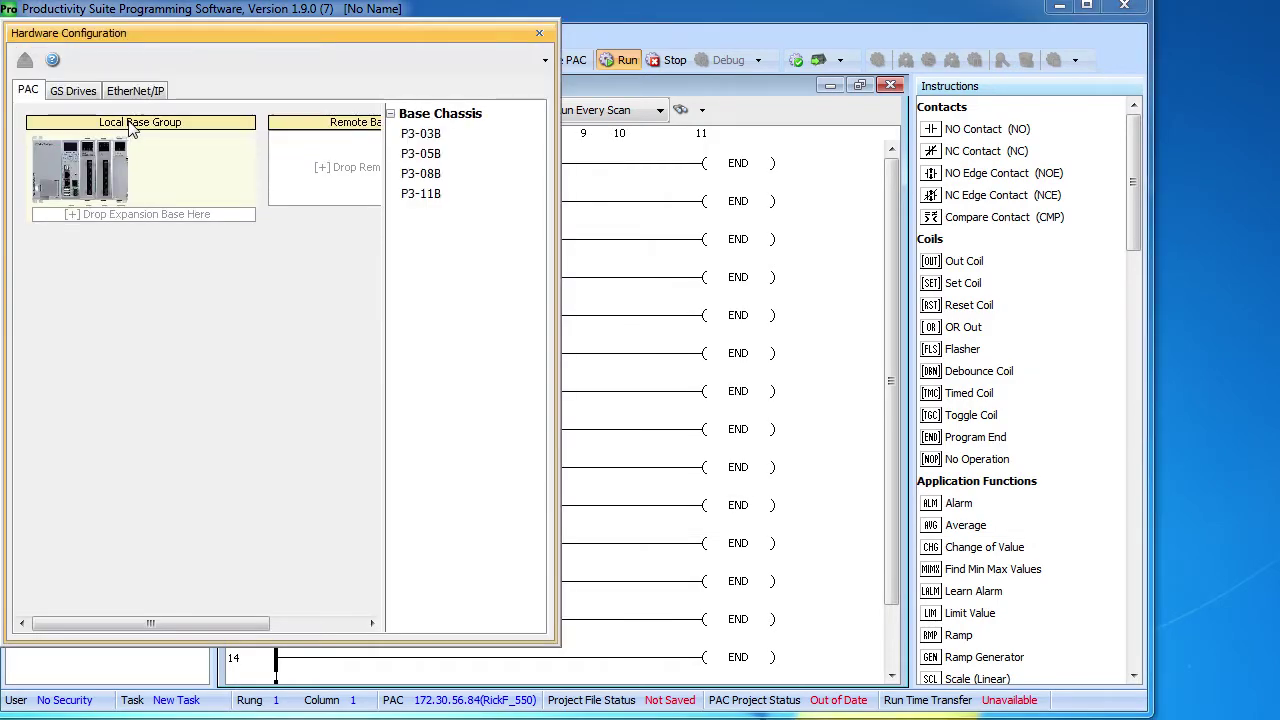
pyautogui.click(142, 94)
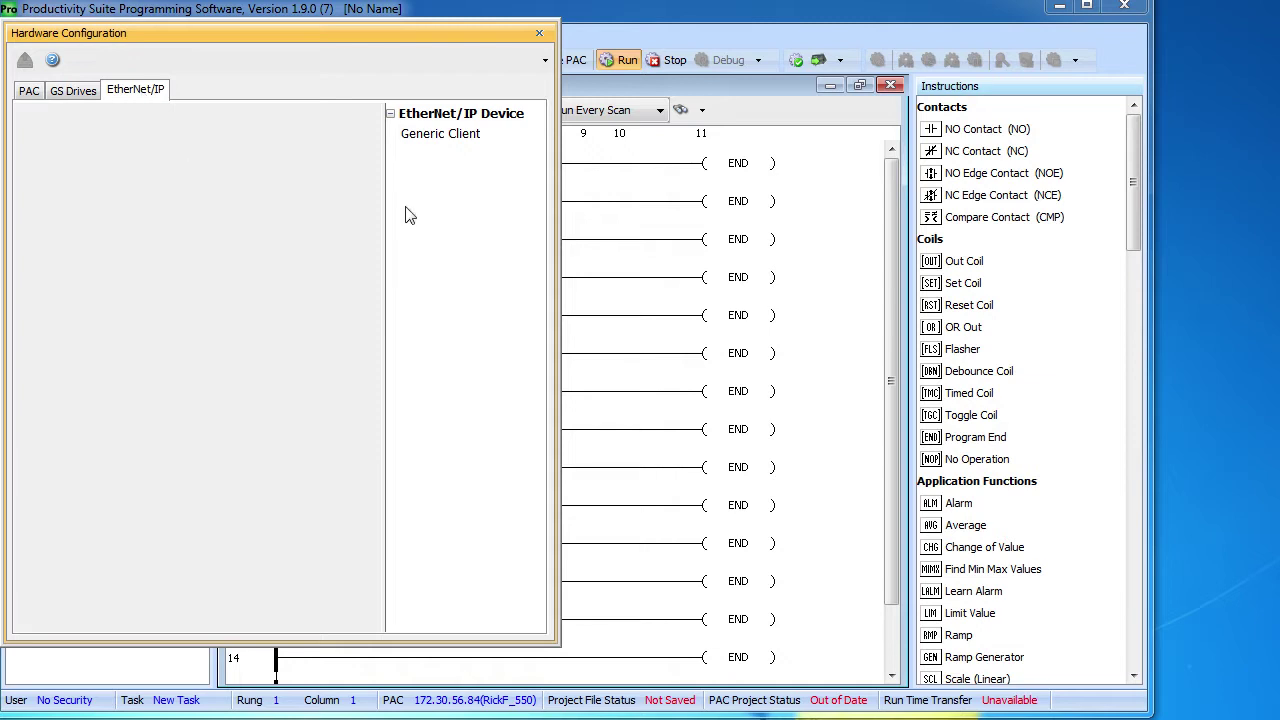
pyautogui.moveTo(436, 134); pyautogui.dragTo(57, 152)
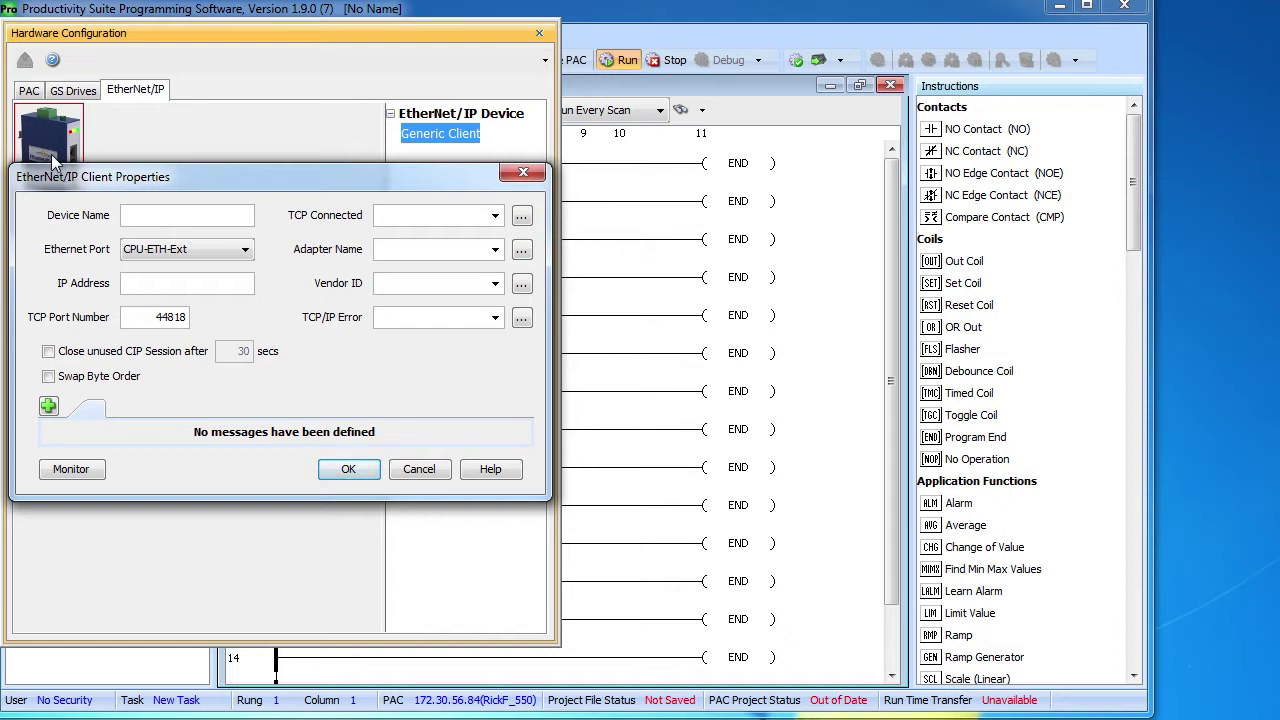
pyautogui.write('ADA')
pyautogui.write('M-6050')
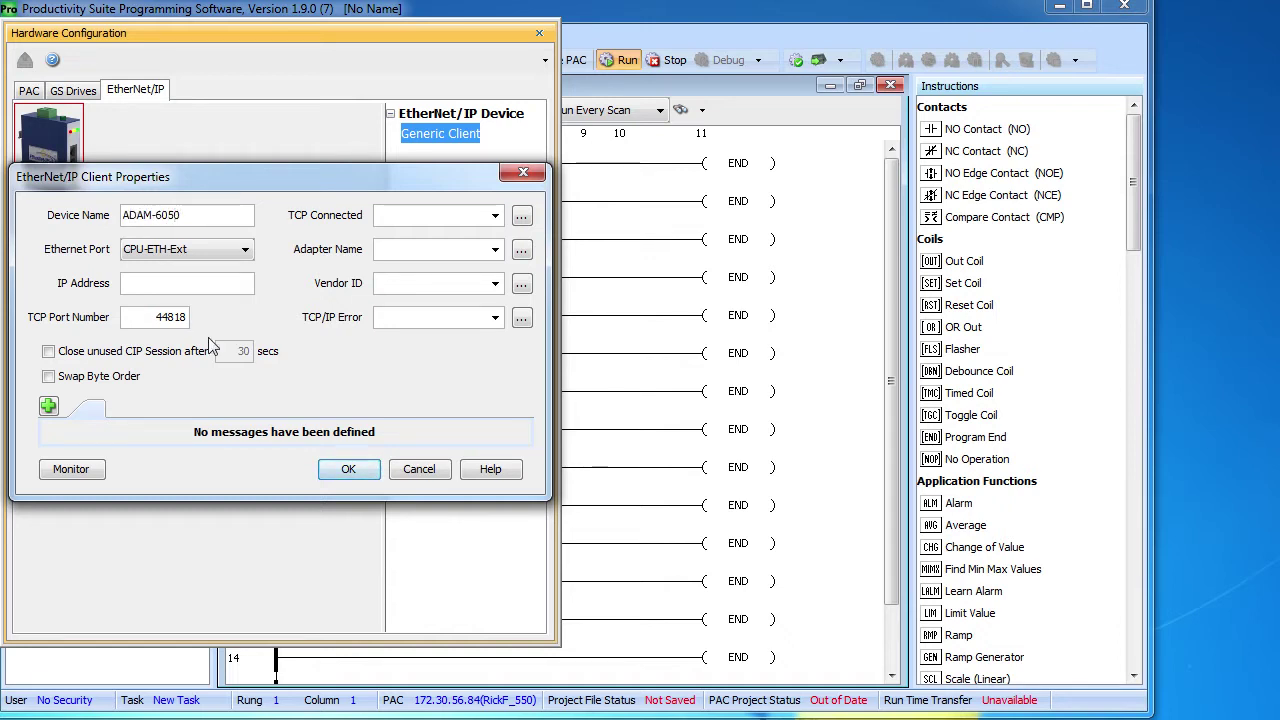
pyautogui.press('Tab')
pyautogui.press('Tab')
# - Set IP 172.30.56.163 and status tags 6050_Connected, 6050_Name, 6050_VendorID, 6050_TCP_Error
pyautogui.write('172.30.56.16')
pyautogui.write('3')
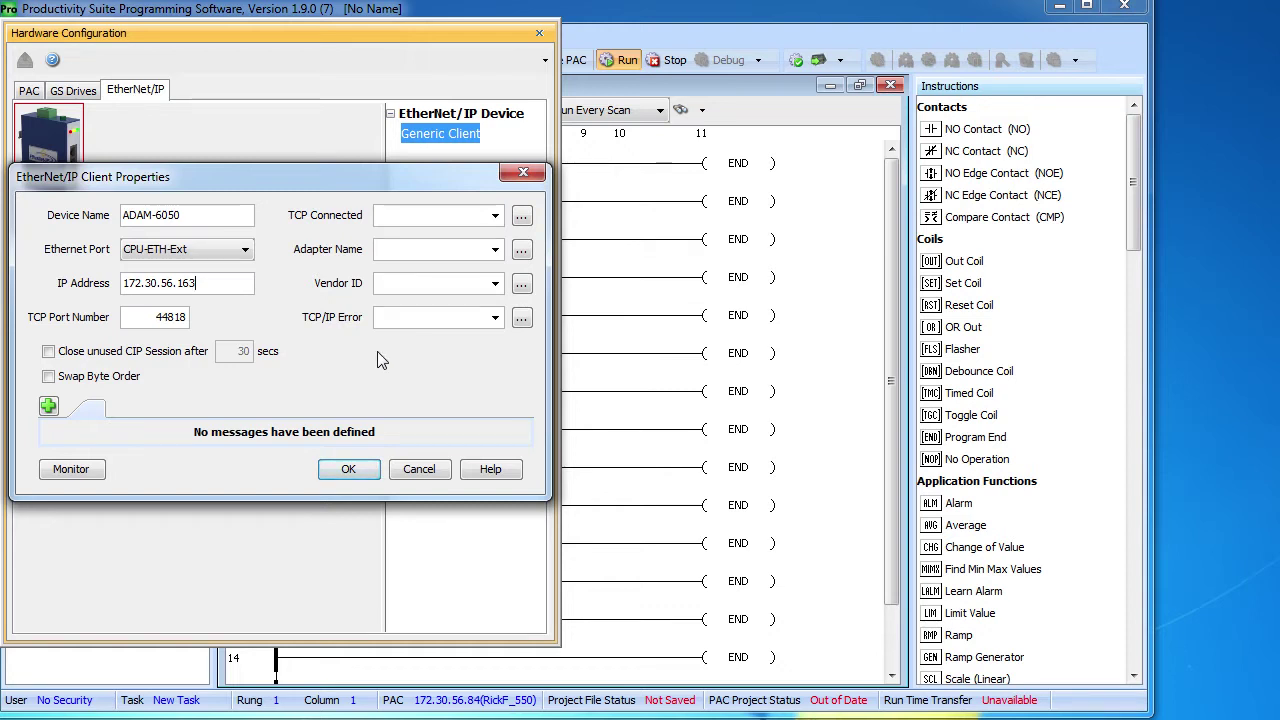
pyautogui.write('6050_Connected')
pyautogui.press('Tab')
pyautogui.write('6050_Name')
pyautogui.press('Tab')
pyautogui.write('6050_VendorID')
pyautogui.press('Tab')
pyautogui.write('605')
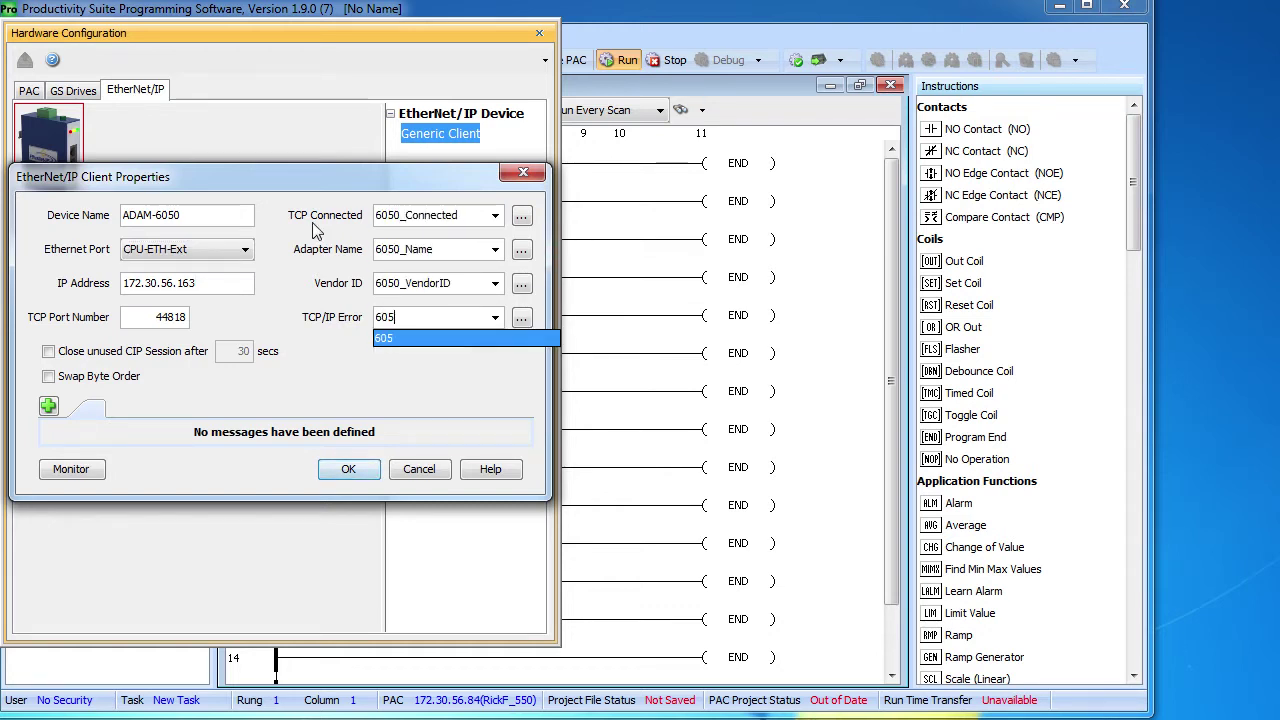
pyautogui.write('0_TCP_Error')
pyautogui.moveTo(328, 175); pyautogui.dragTo(328, 19)
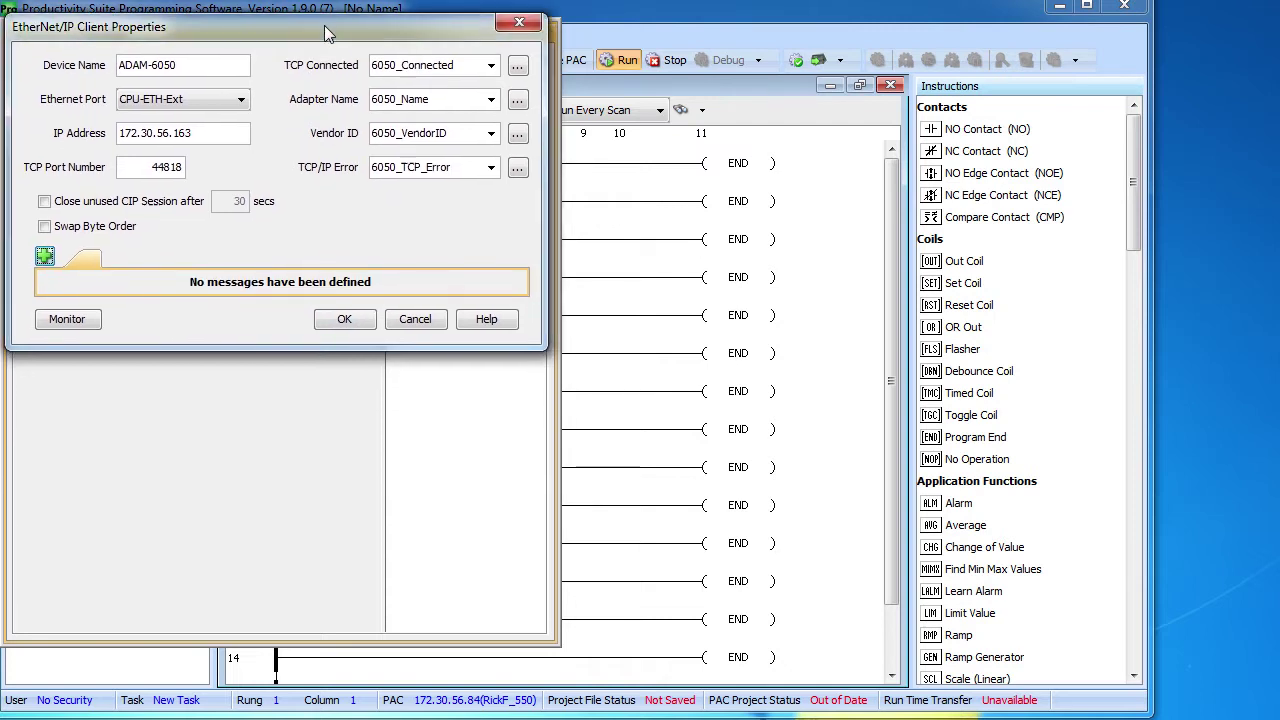
# - Add an IO message to the client with enable tag 6050-Enable
pyautogui.click(44, 256)
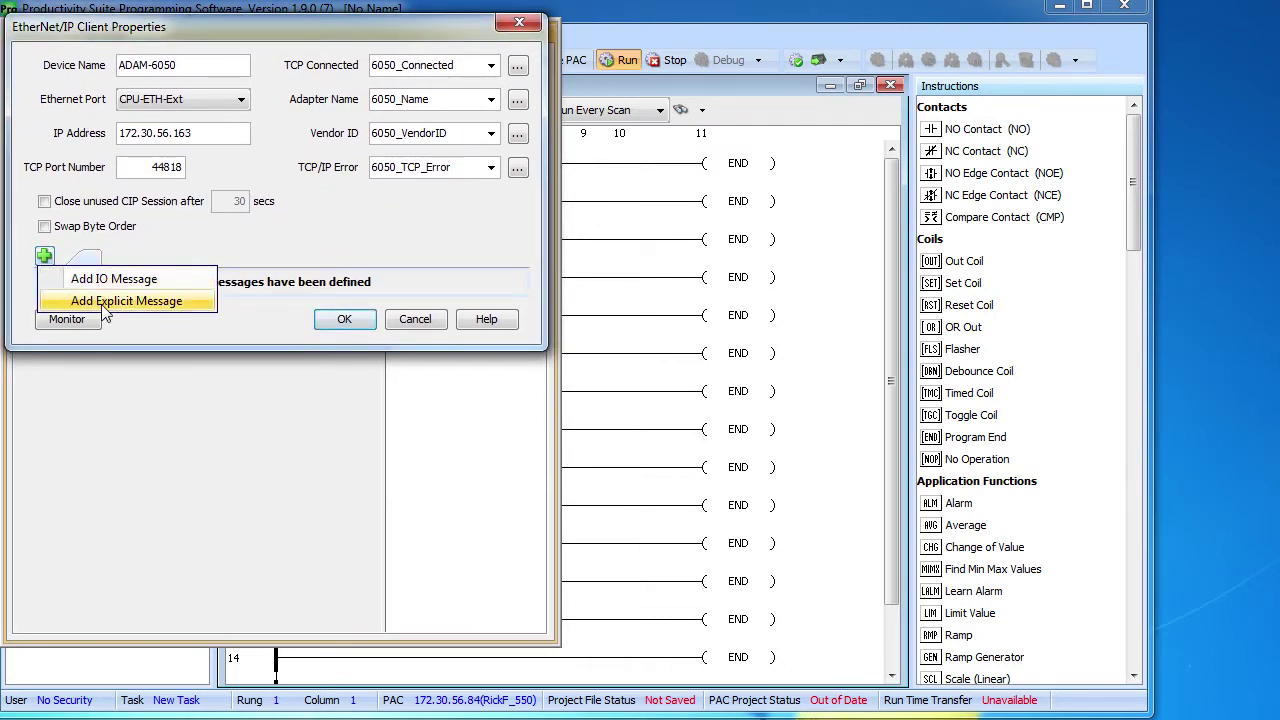
pyautogui.click(103, 284)
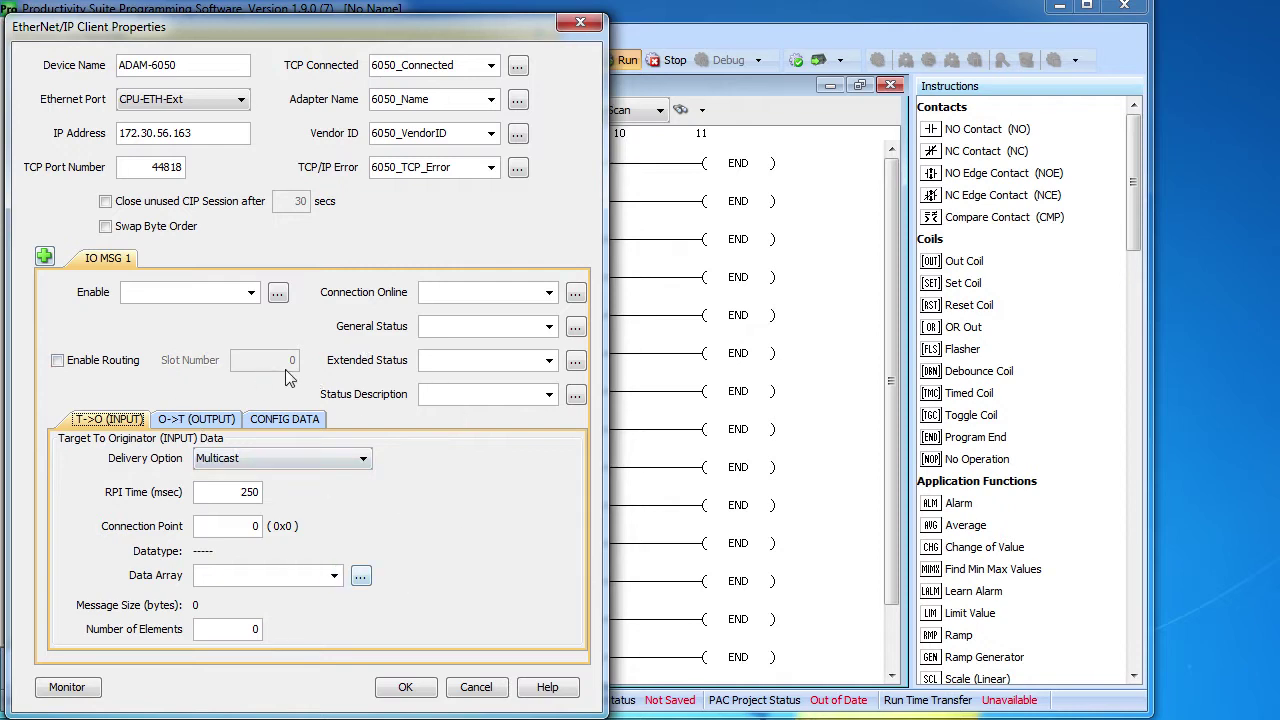
pyautogui.click(146, 294)
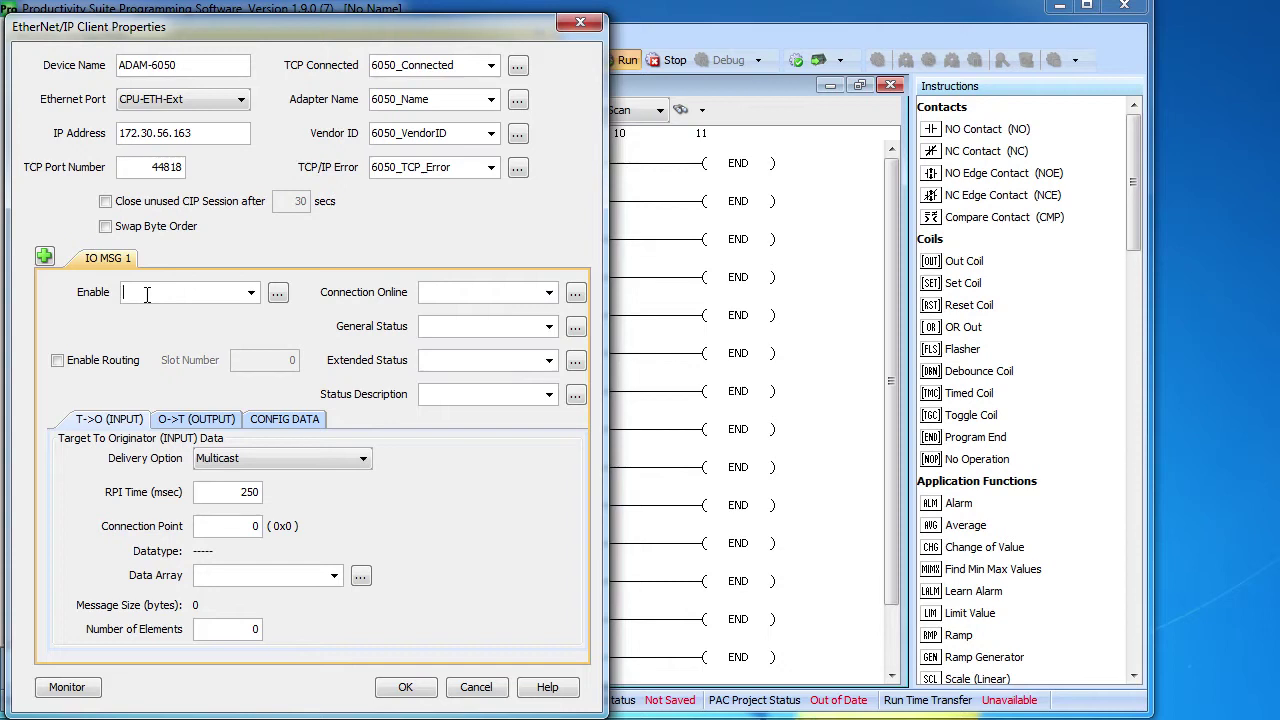
pyautogui.write('6050-Enable')
pyautogui.press('Return')
# - Assign status tags 6050_OnLine, 6050_Status, 6050_ExtStatus and 6050_Status_Desc to the IO message
pyautogui.click(475, 292)
pyautogui.write('6050_On')
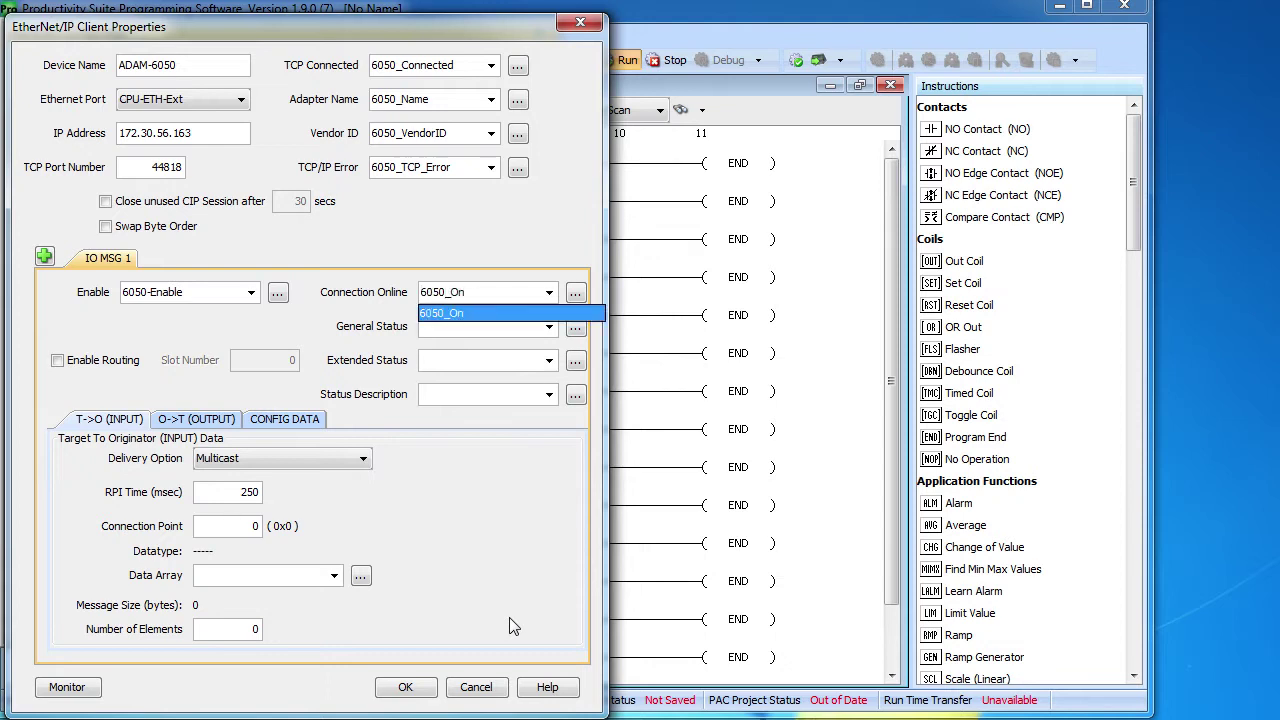
pyautogui.write('Line')
pyautogui.press('Tab')
pyautogui.write('6050_Status')
pyautogui.press('Tab')
pyautogui.press('Tab')
pyautogui.write('6050_ExtStatus')
pyautogui.press('Tab')
pyautogui.write('6050_')
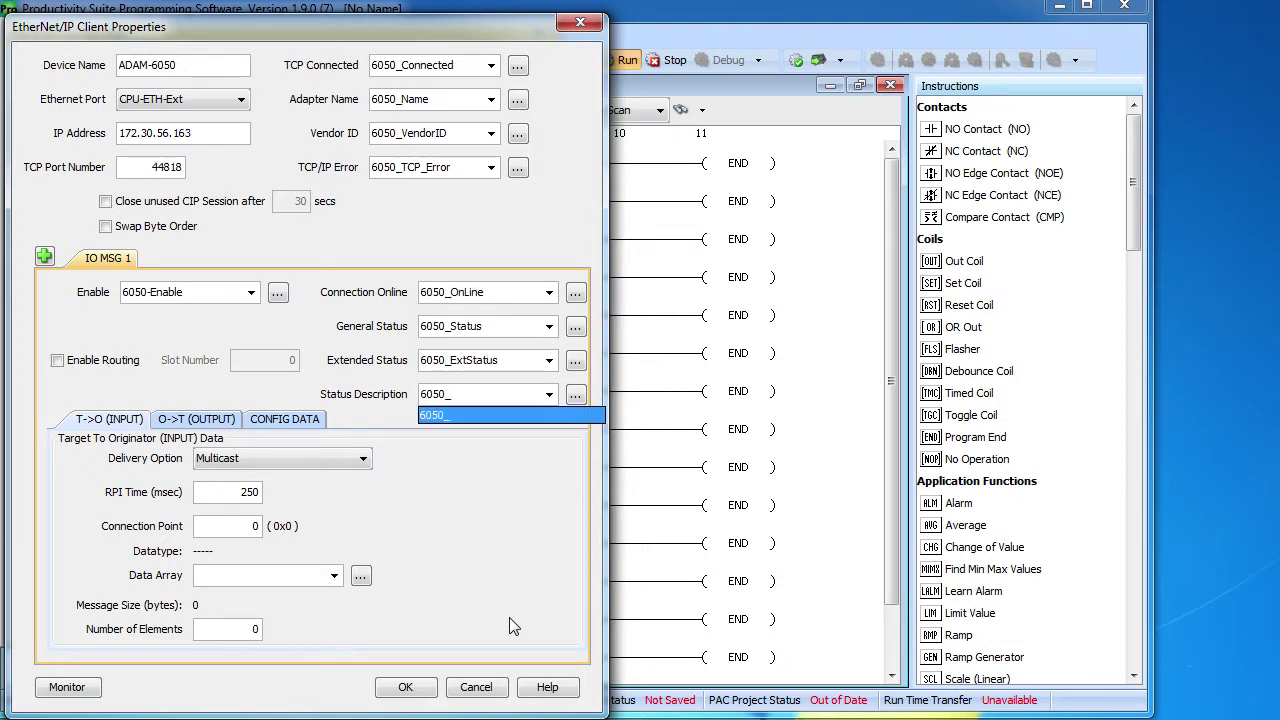
pyautogui.write('Status_Desc')
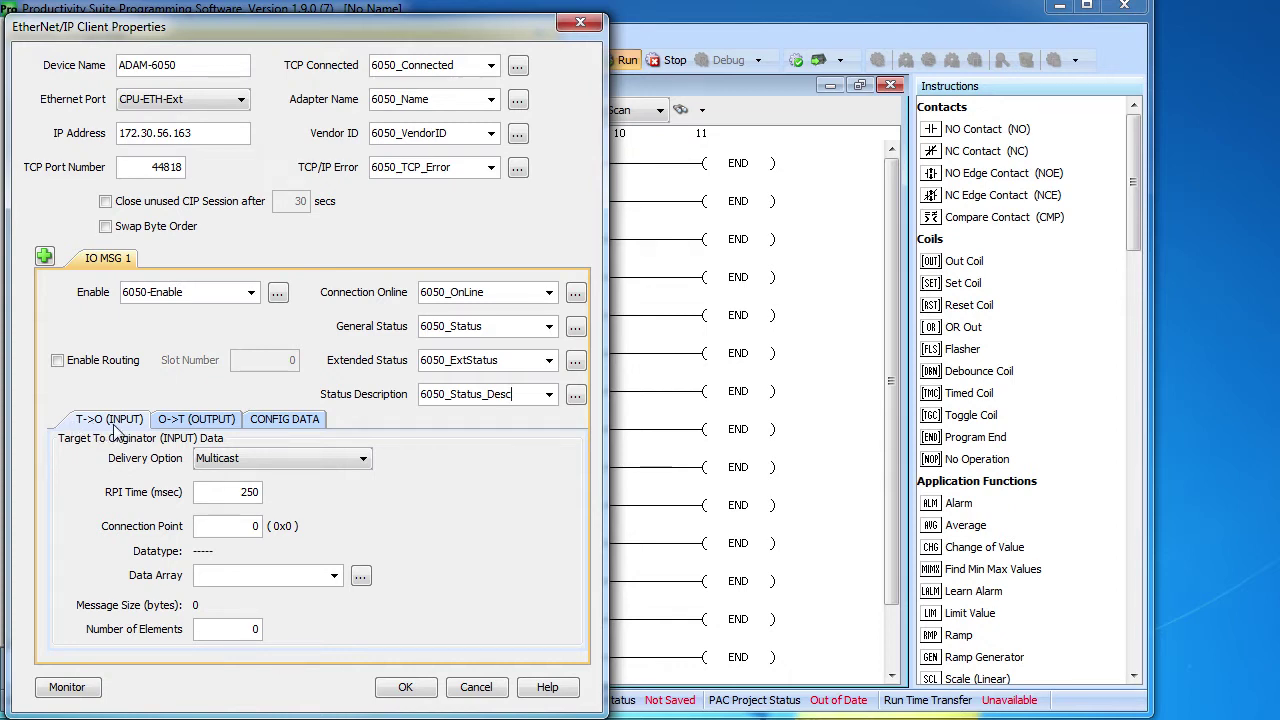
# - Set input delivery to Unicast, connection point 102 and data array 6050_INPUT
pyautogui.click(361, 463)
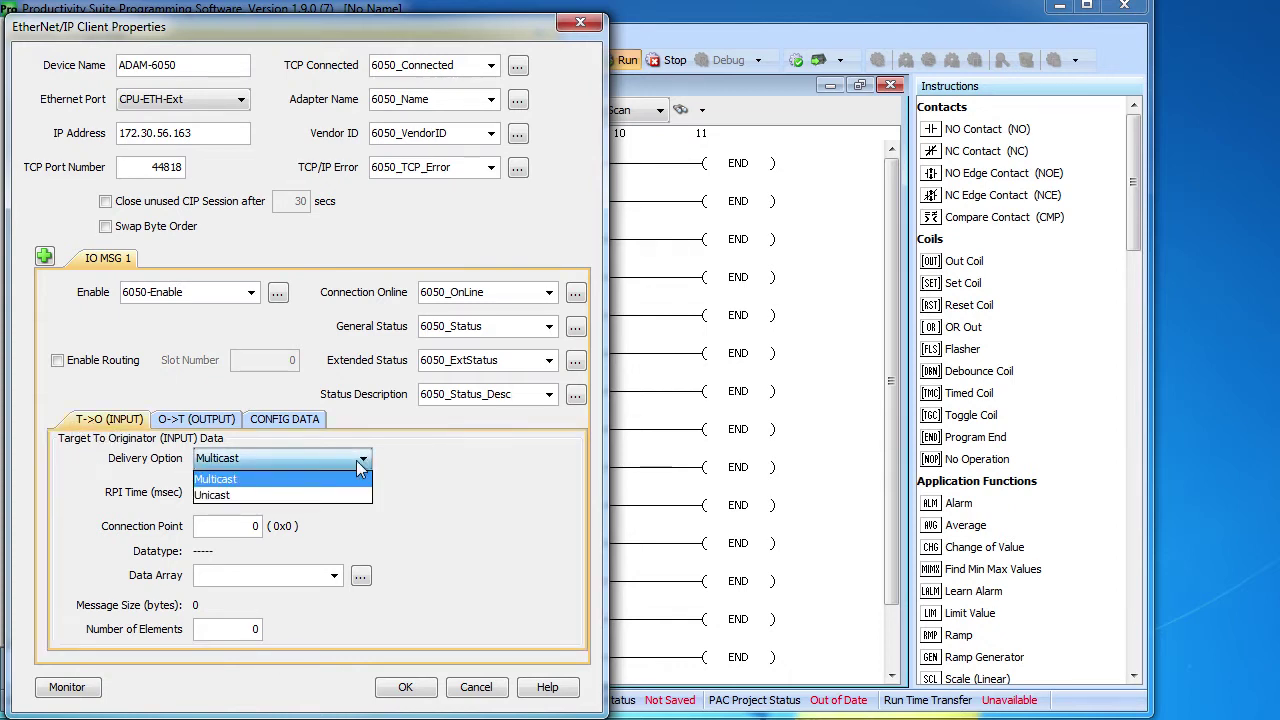
pyautogui.click(252, 495)
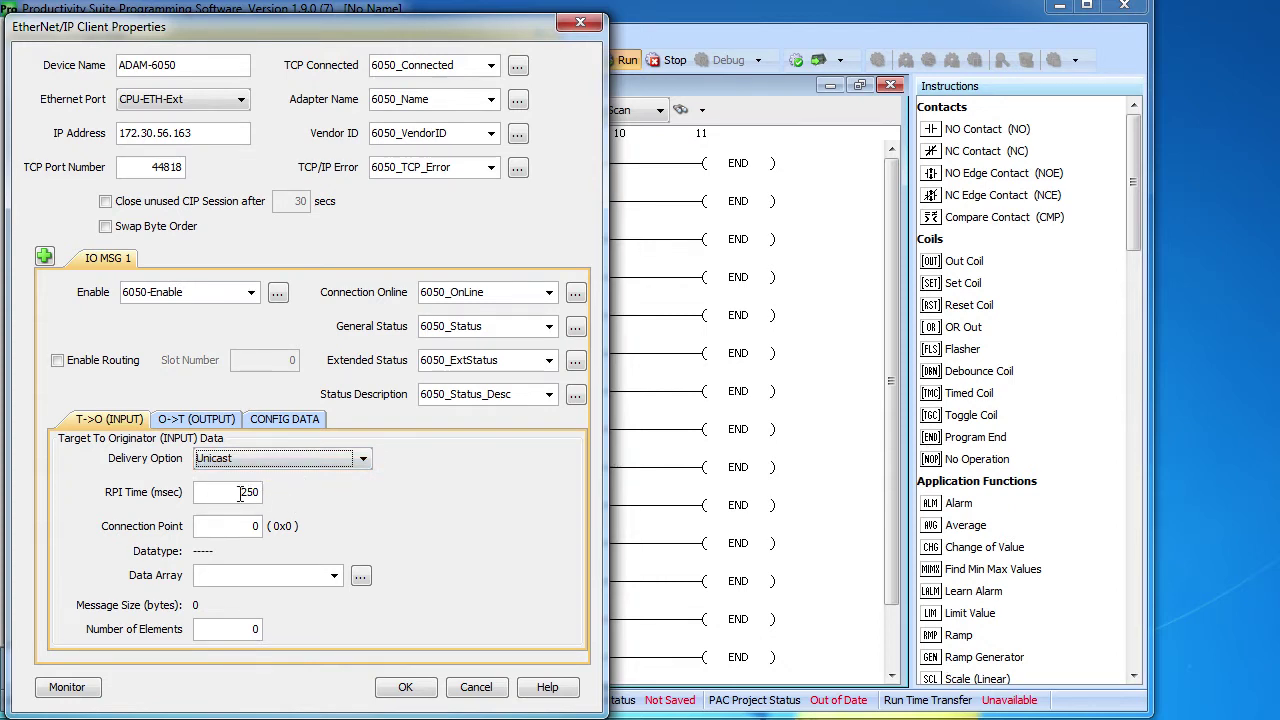
pyautogui.doubleClick(245, 527)
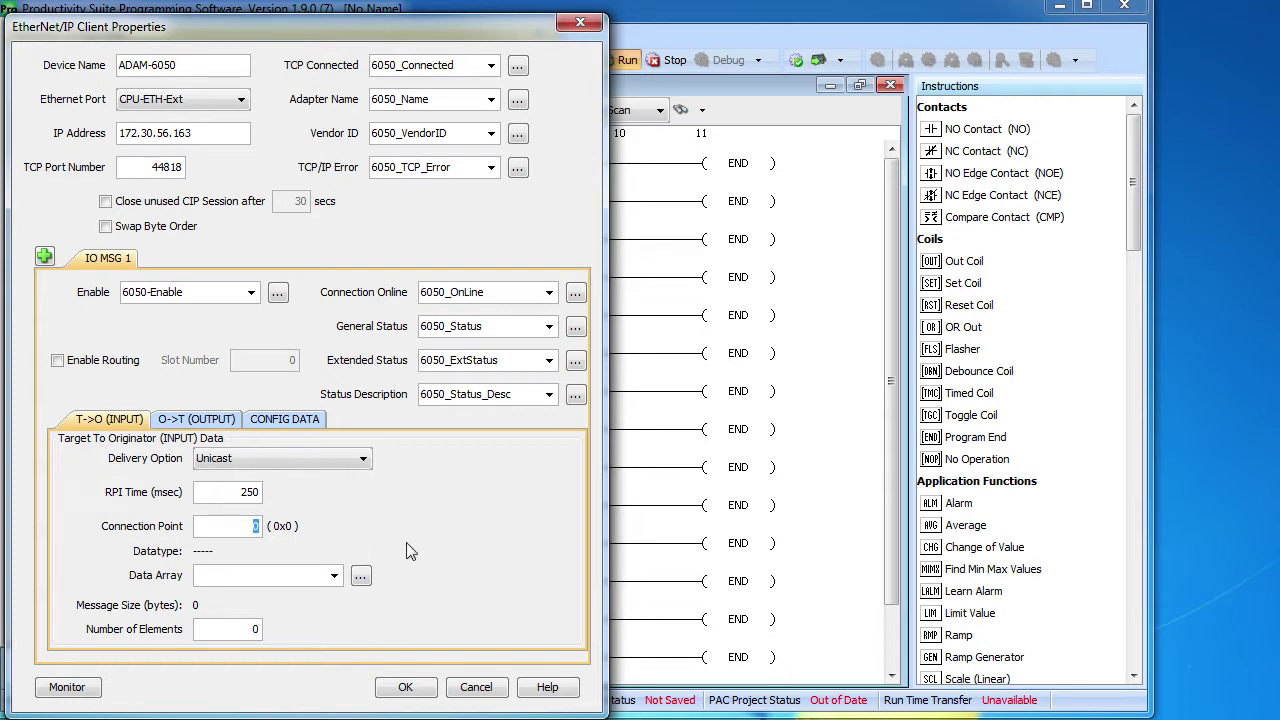
pyautogui.write('102')
pyautogui.click(276, 578)
pyautogui.write('6050_INPUT')
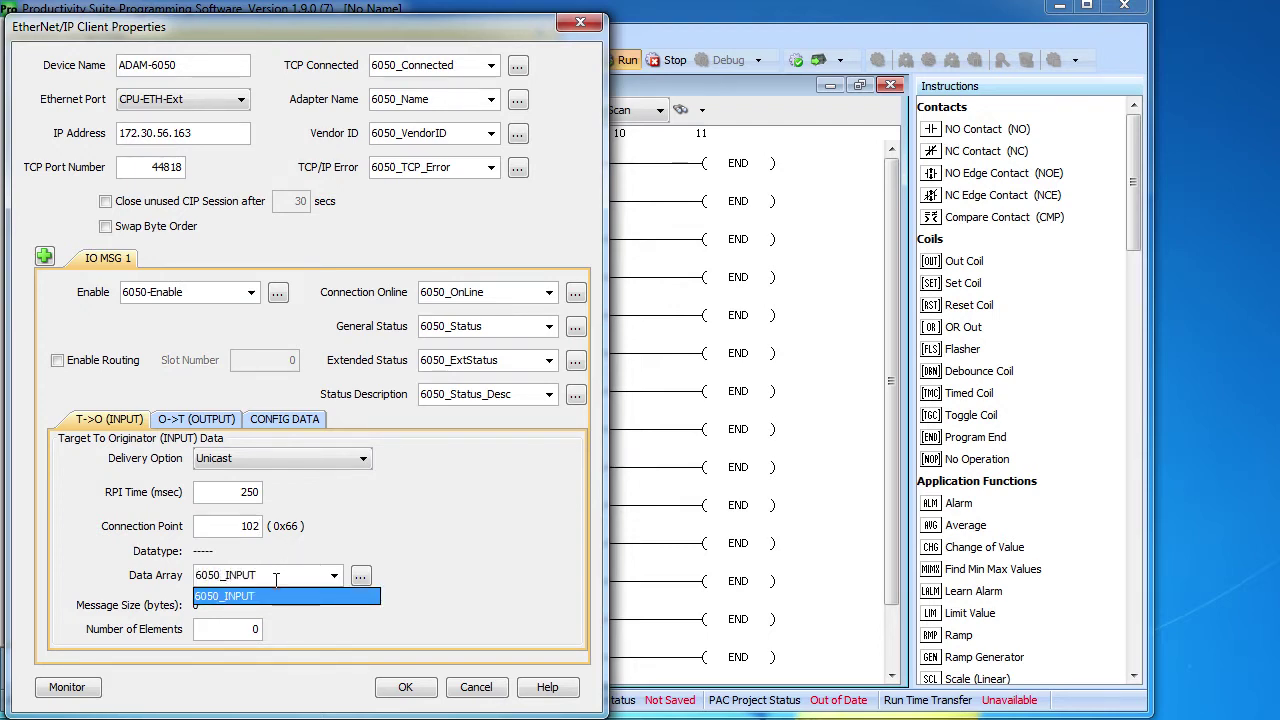
# - Define 6050_INPUT as an Integer 16 Bit Unsigned array with 1 element
pyautogui.press('Return')
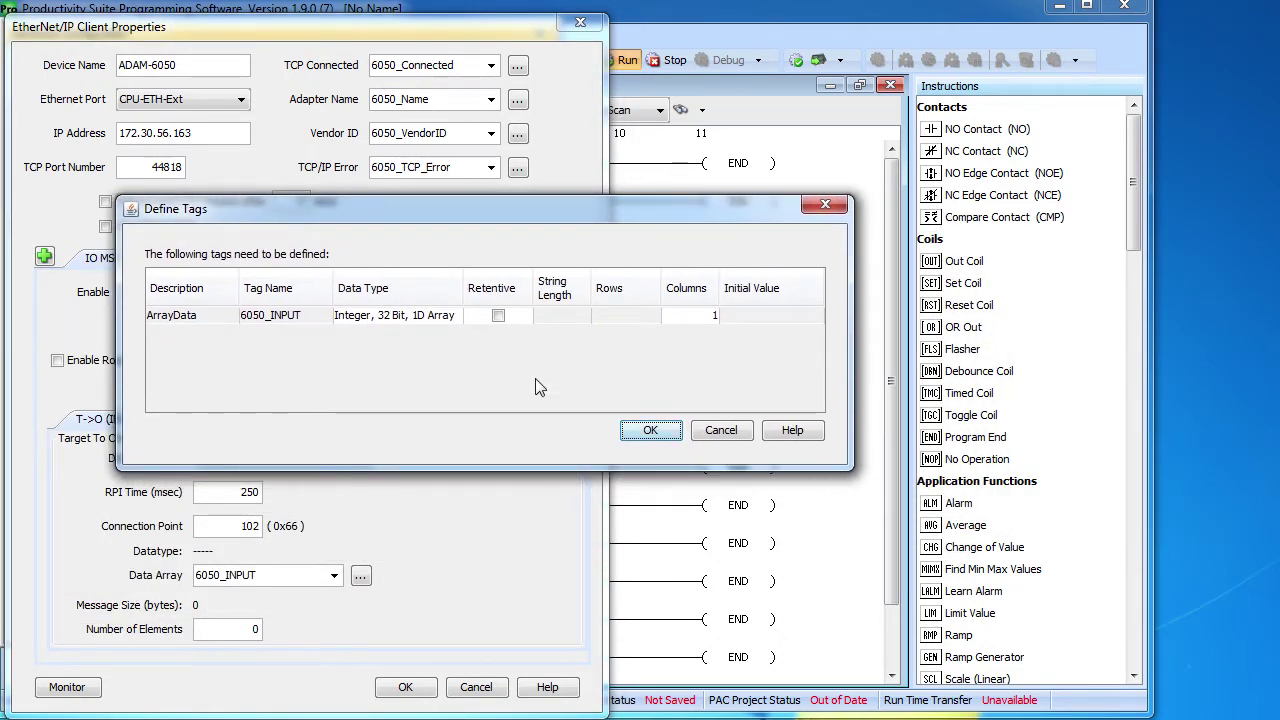
pyautogui.click(390, 327)
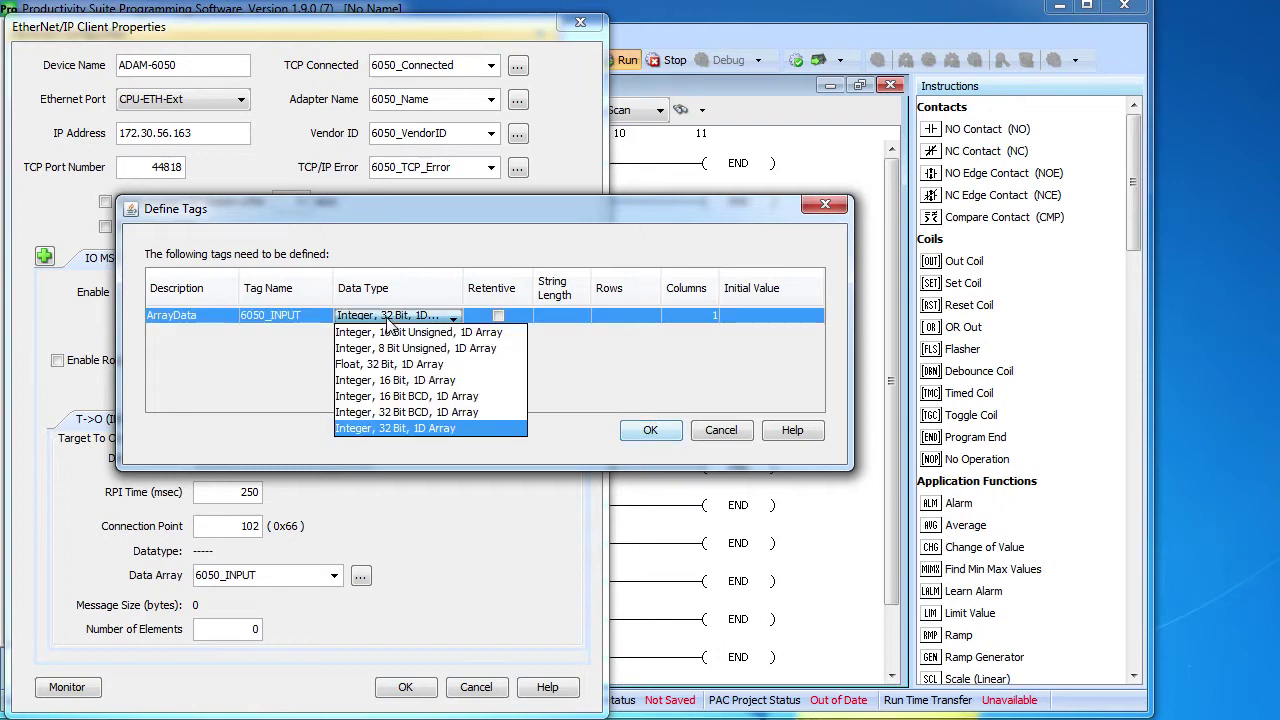
pyautogui.click(393, 333)
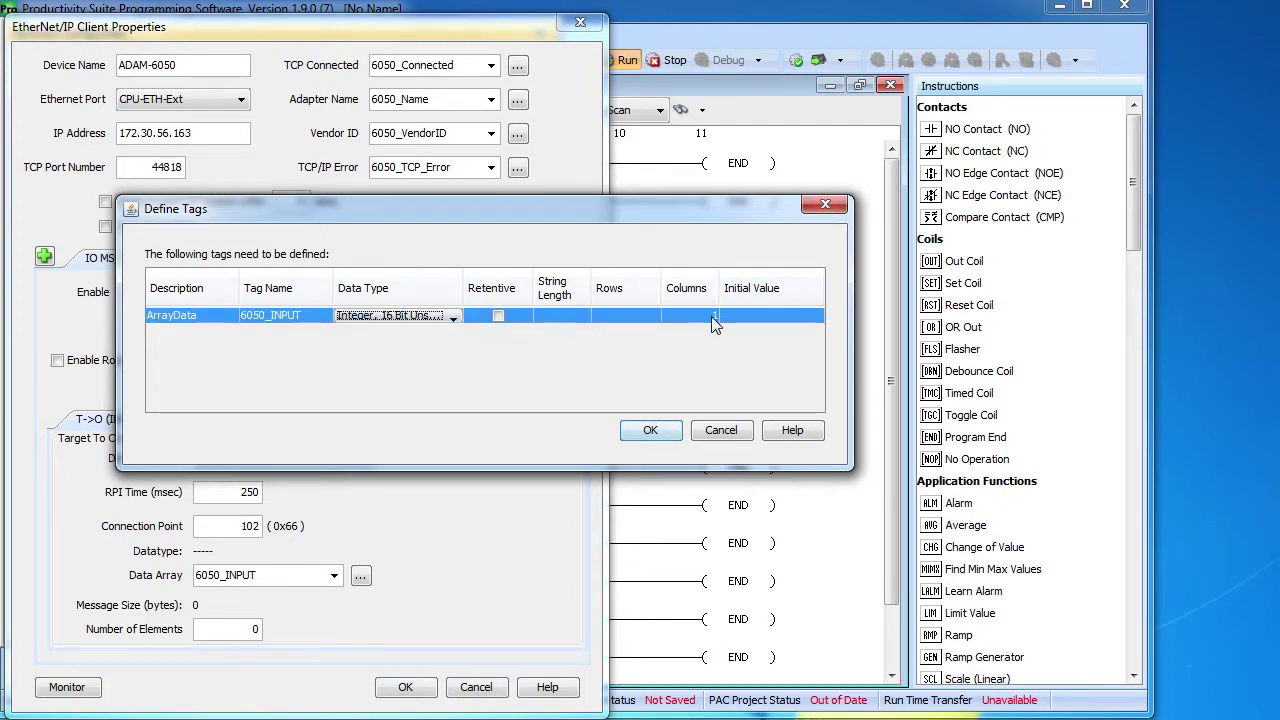
pyautogui.click(651, 430)
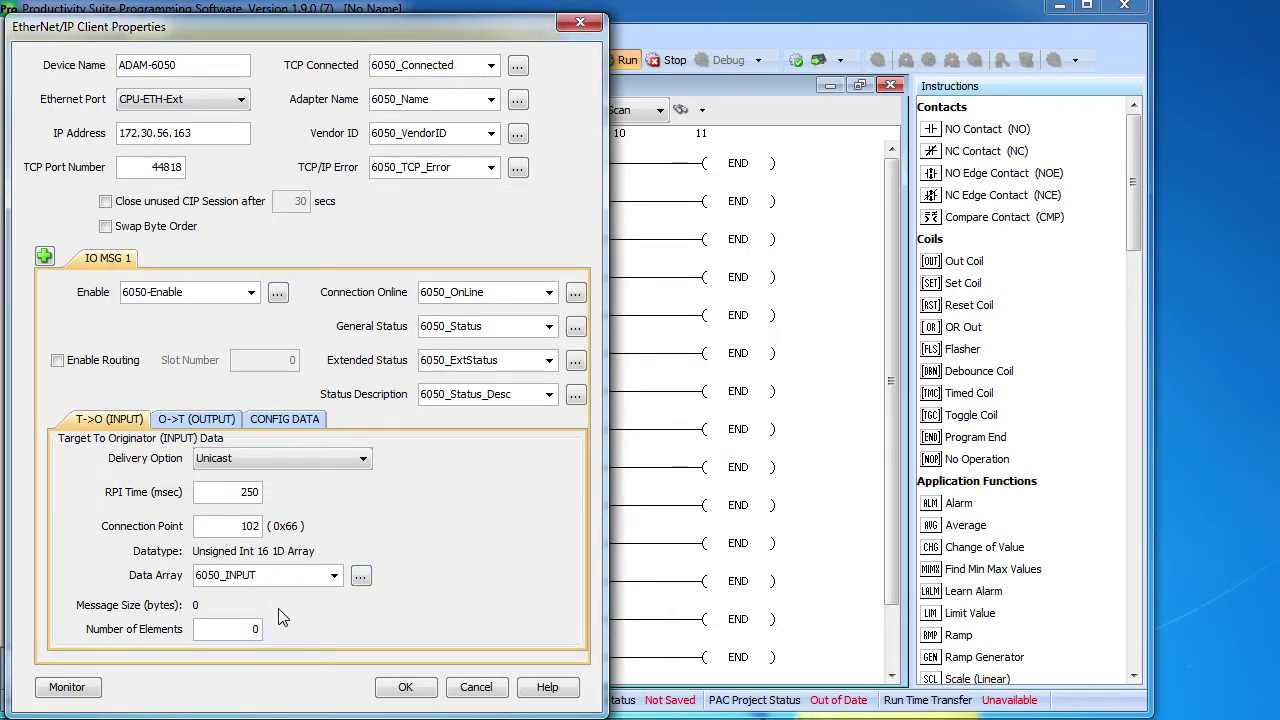
pyautogui.doubleClick(250, 629)
pyautogui.write('1')
pyautogui.click(207, 425)
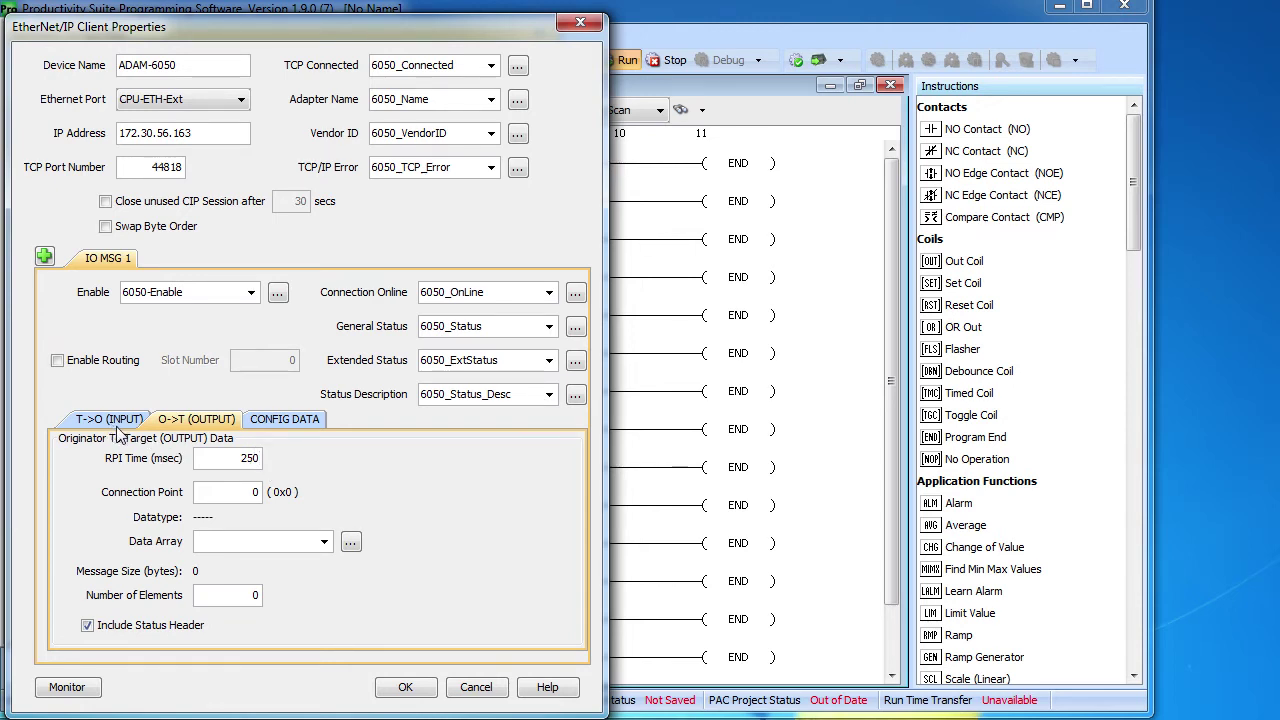
# - Set the output connection point to 101 with data array 6050_OUTPUT
pyautogui.click(220, 492)
pyautogui.write('101')
pyautogui.click(286, 542)
pyautogui.write('6050_OUTPUT')
pyautogui.press('Return')
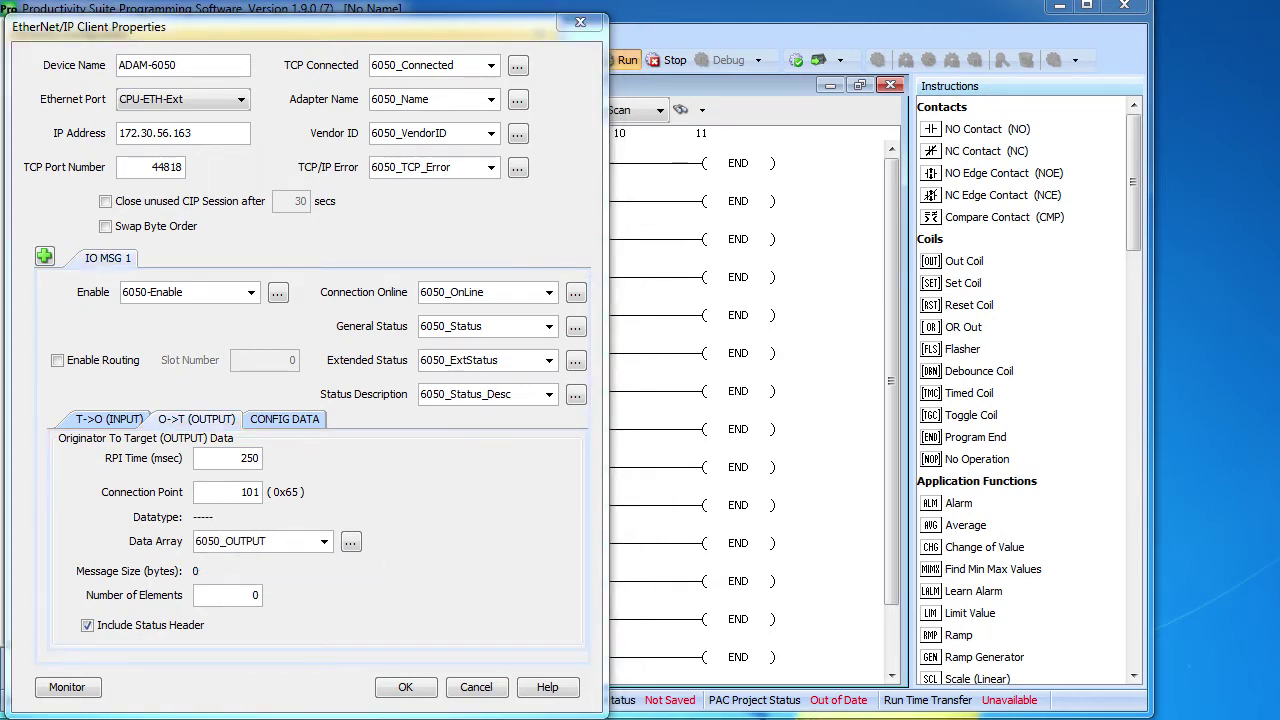
# - Define 6050_OUTPUT as a 1-element unsigned 16-bit array, keeping Include Status Header checked
pyautogui.moveTo(549, 247); pyautogui.dragTo(543, 182)
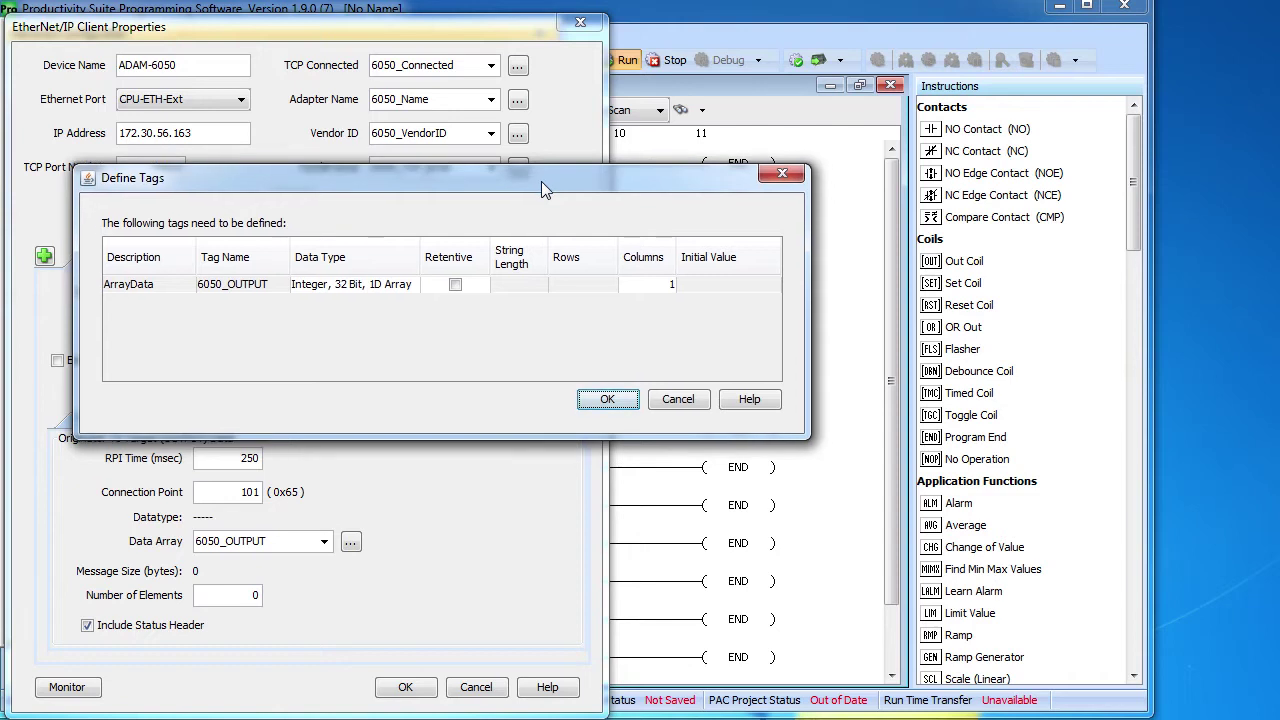
pyautogui.click(343, 285)
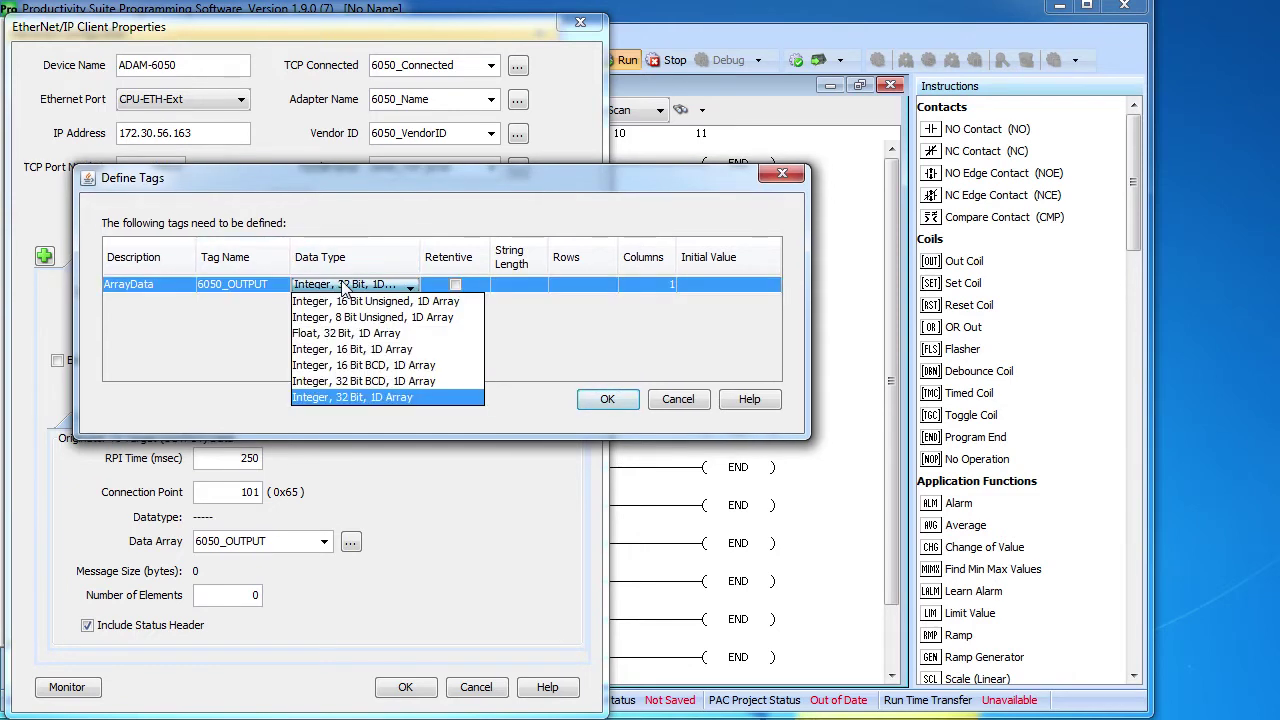
pyautogui.click(355, 301)
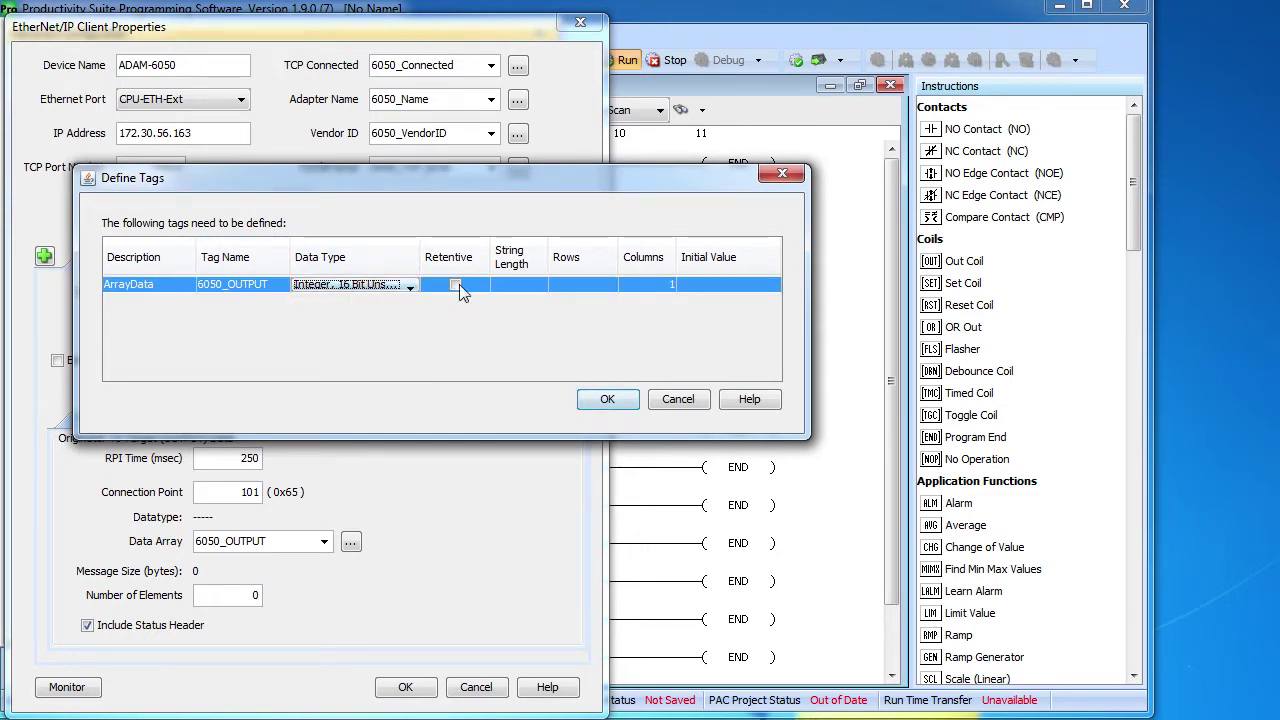
pyautogui.click(607, 399)
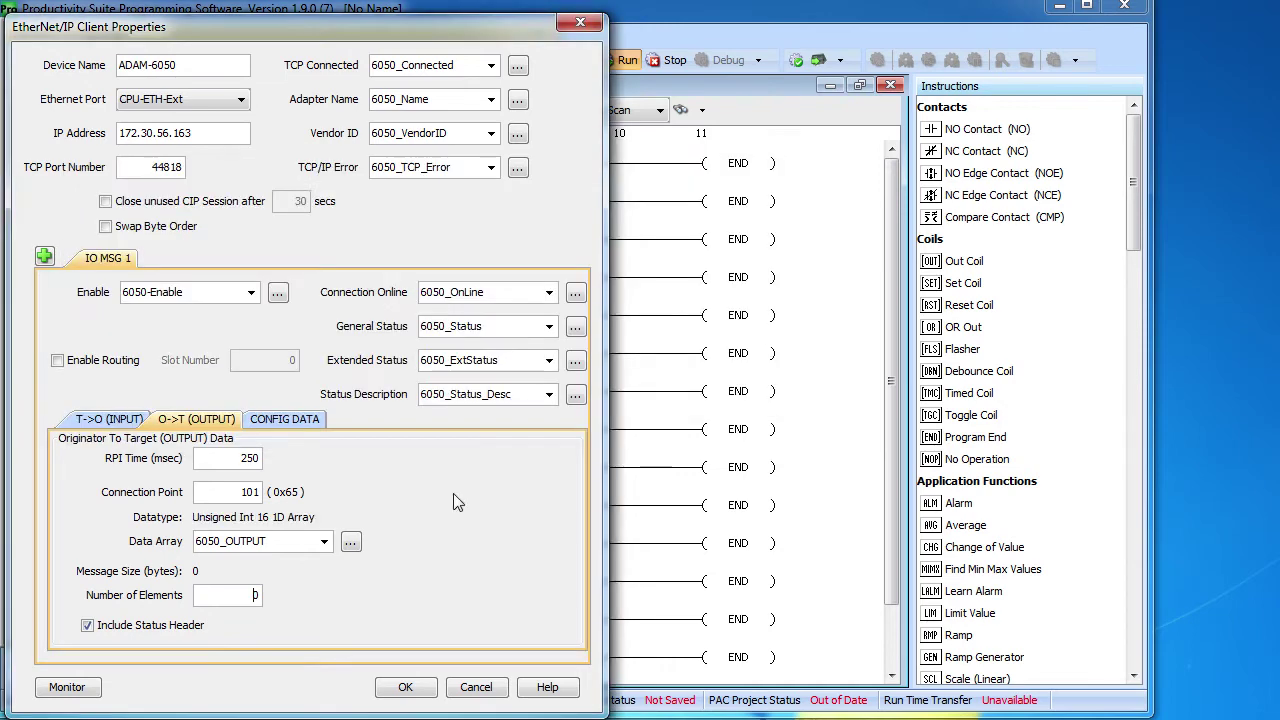
pyautogui.write('1')
pyautogui.click(87, 625)
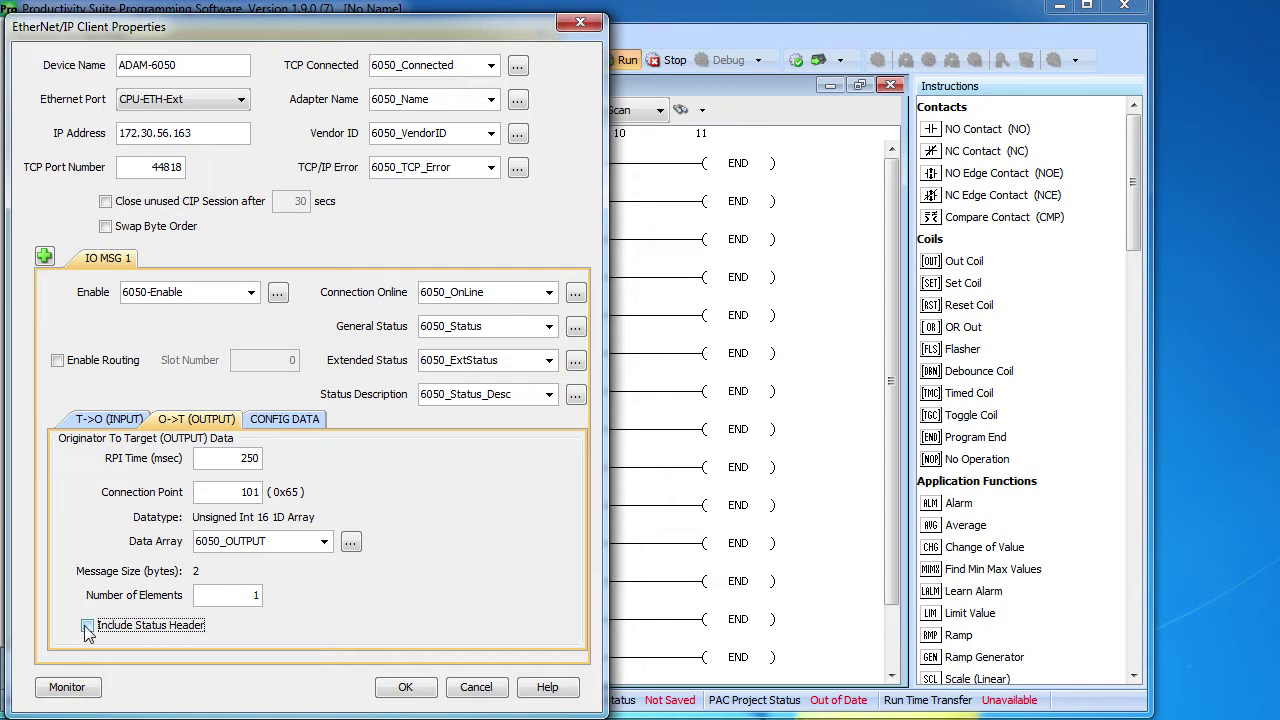
pyautogui.click(87, 626)
# - Set config data connection point 100 and define 6050_CONFIG as an unsigned 16-bit integer array
pyautogui.click(289, 420)
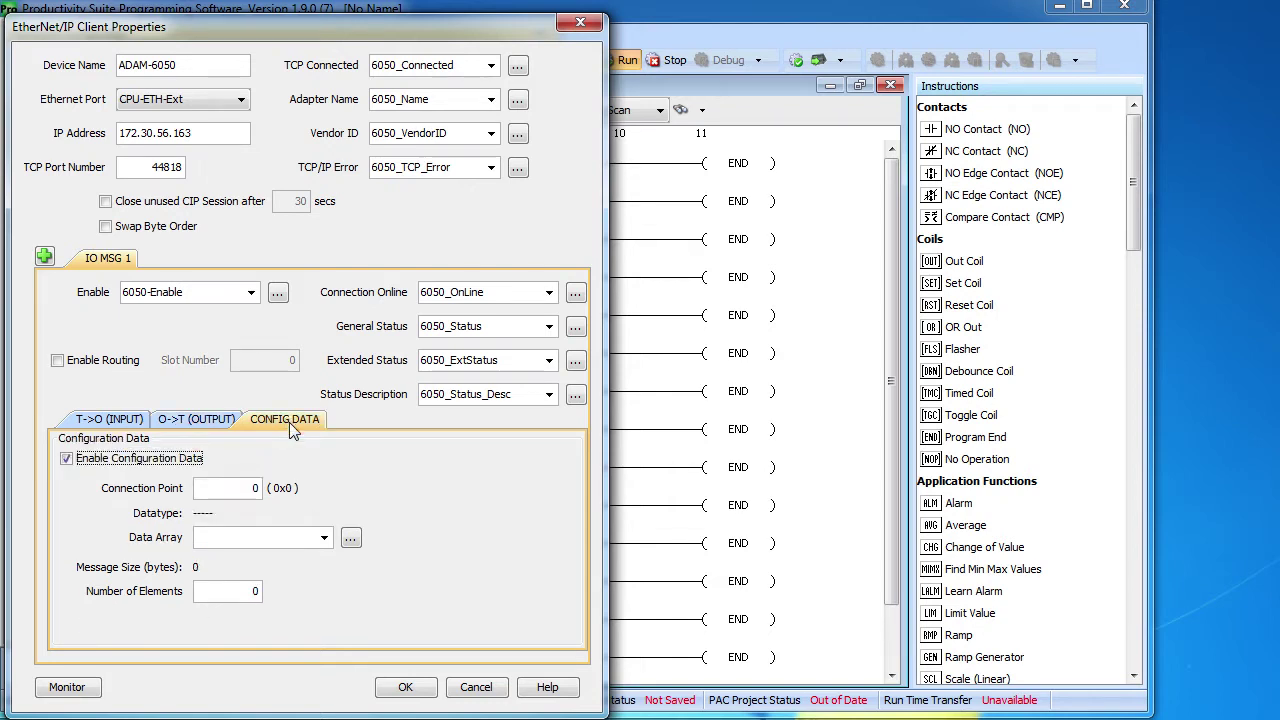
pyautogui.doubleClick(255, 488)
pyautogui.write('100')
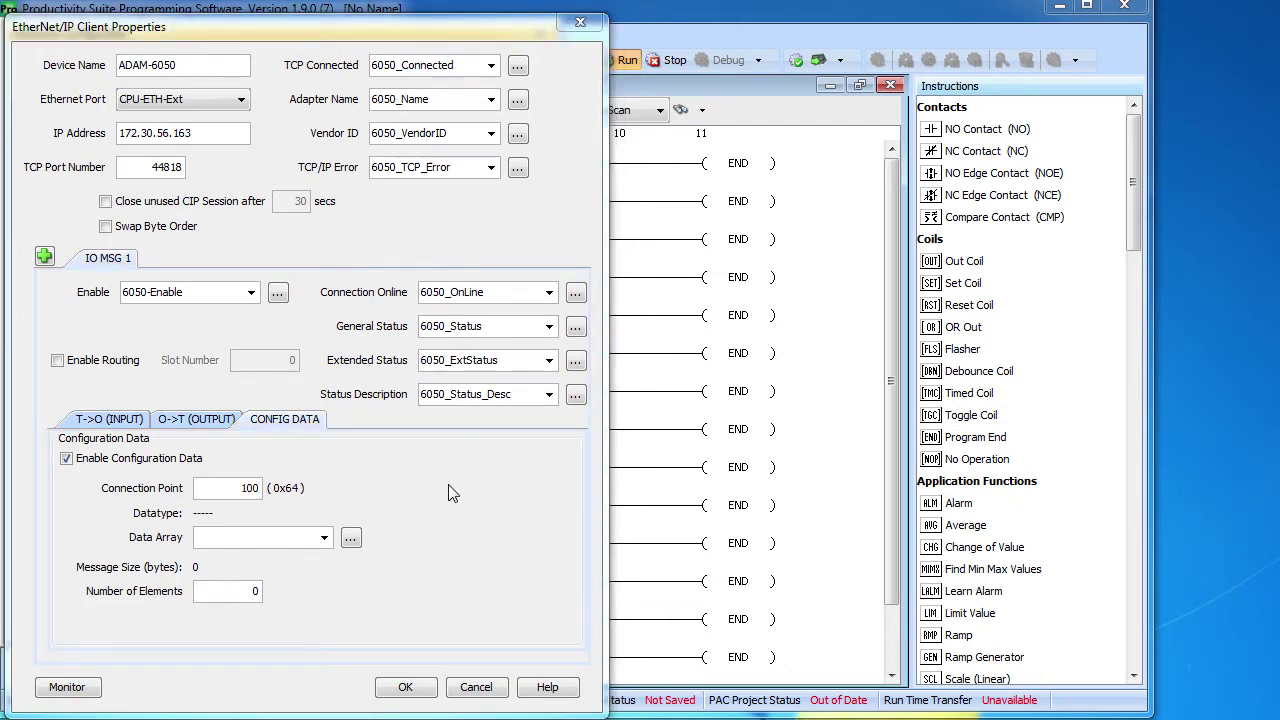
pyautogui.press('Tab')
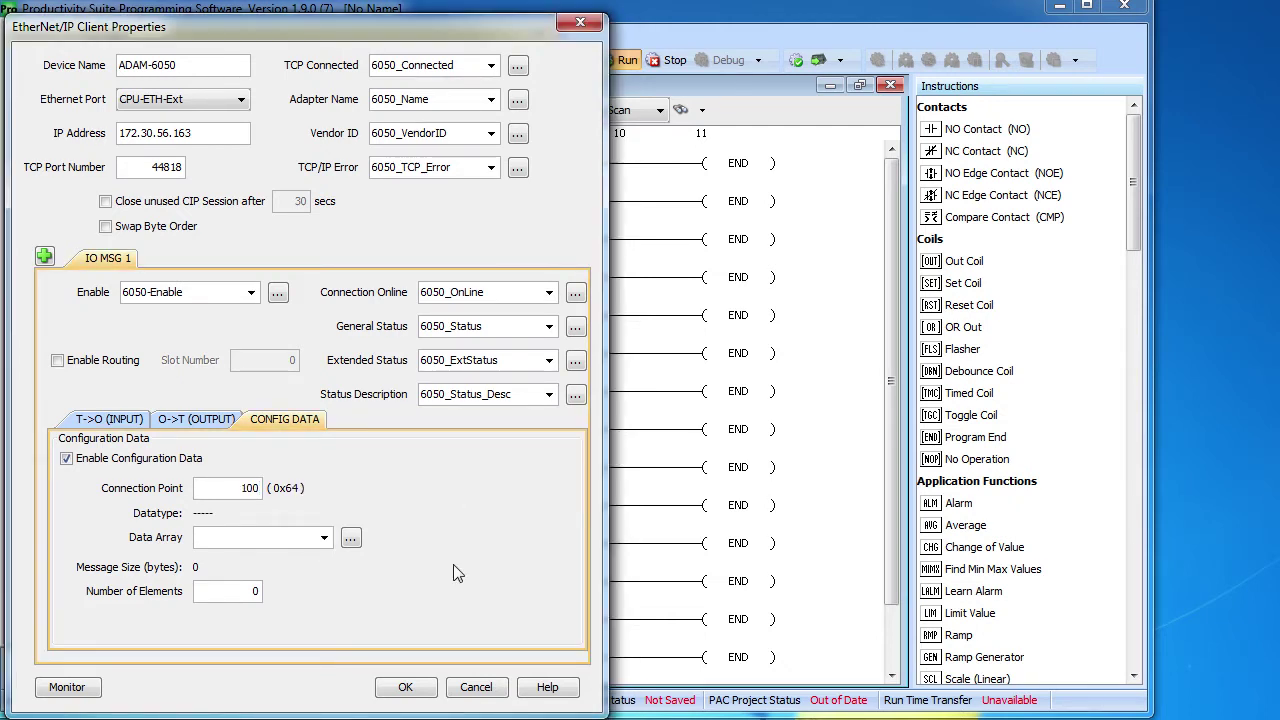
pyautogui.write('6050_C')
pyautogui.press('Return')
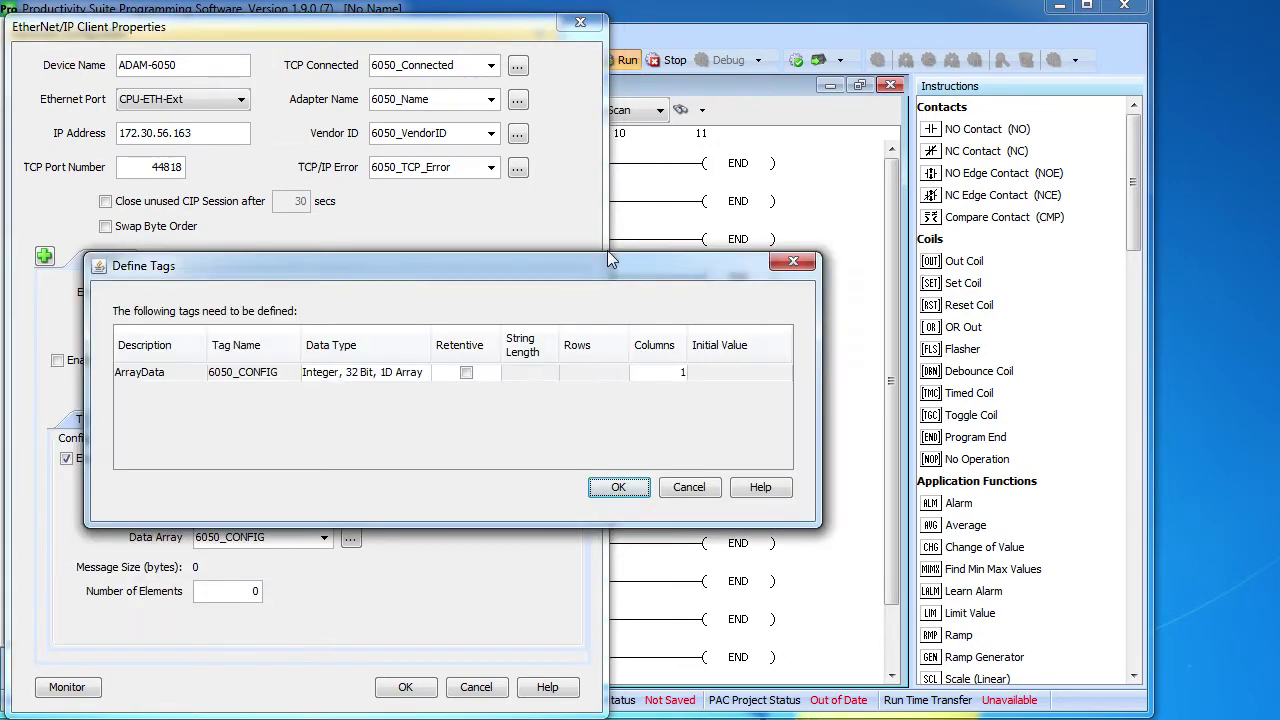
pyautogui.click(377, 272)
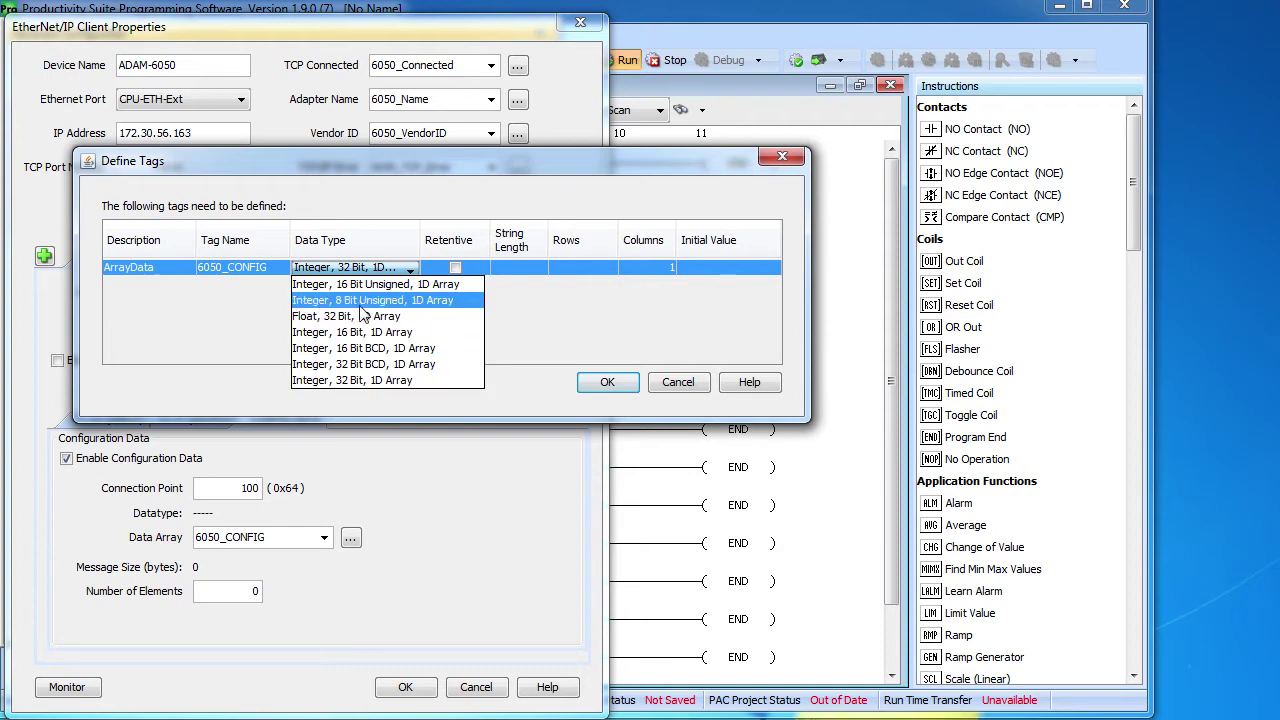
pyautogui.click(376, 284)
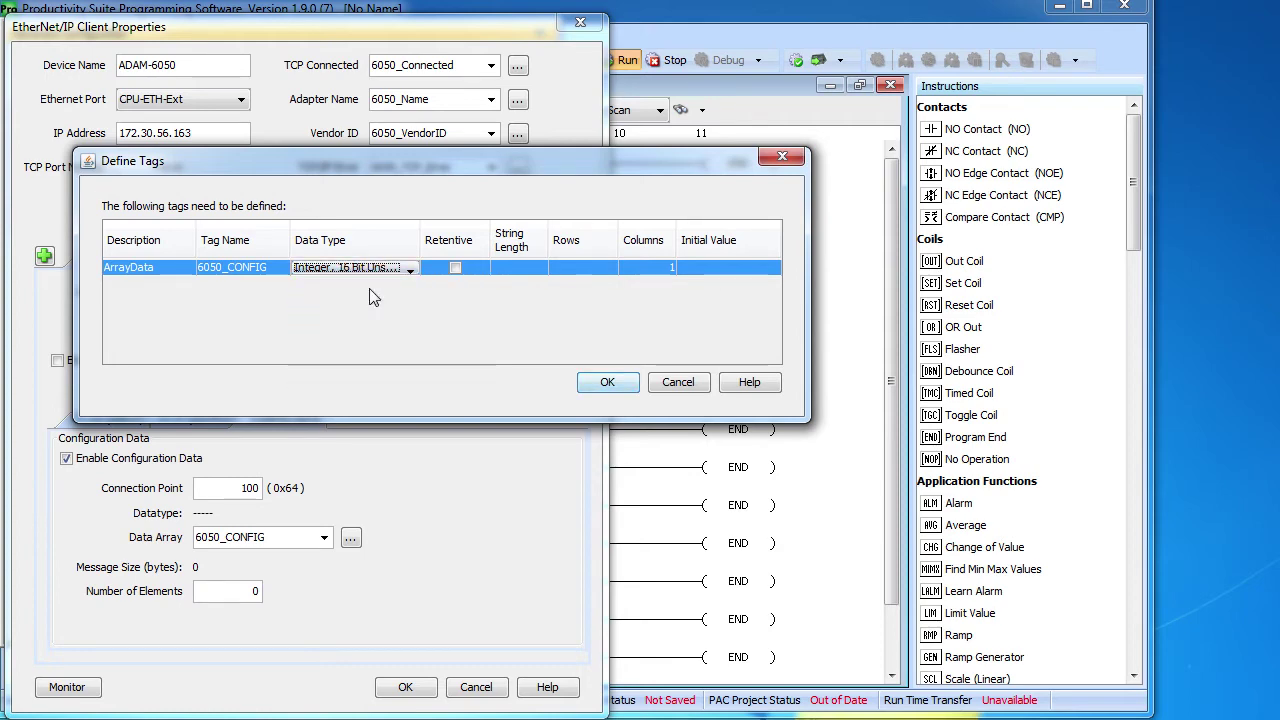
pyautogui.click(607, 386)
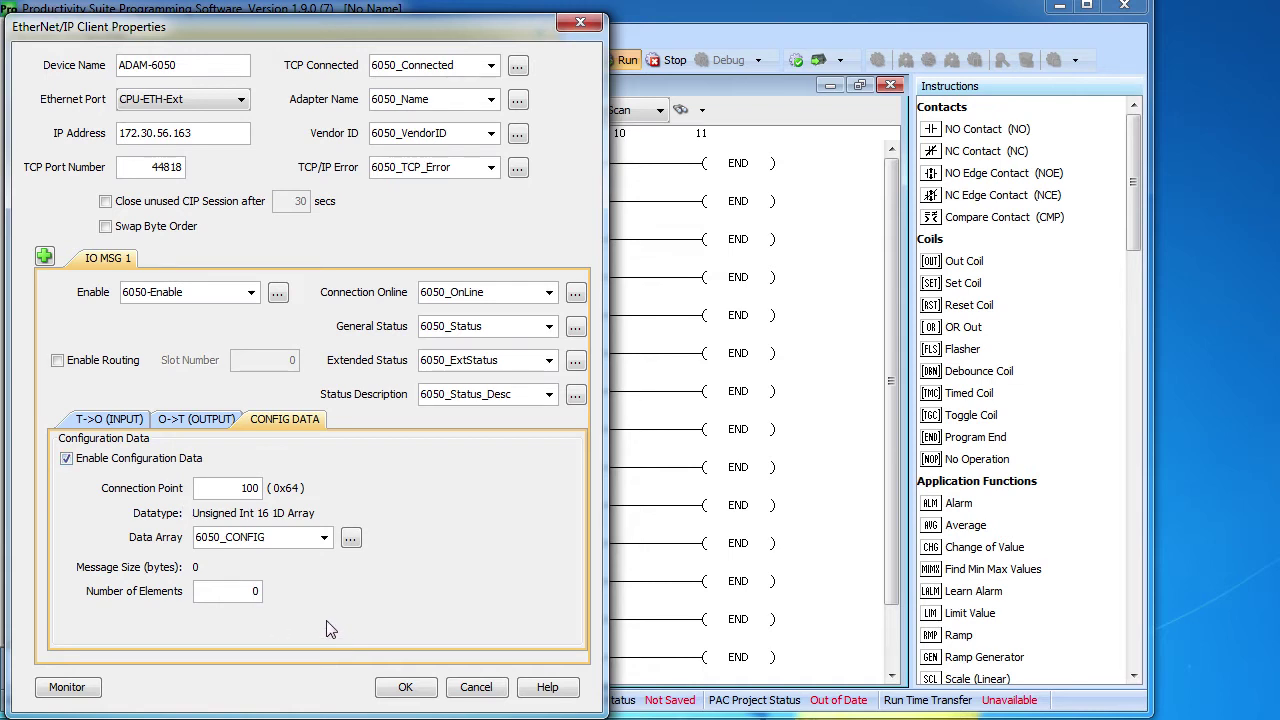
# - Review the T->O, O->T and CONFIG DATA settings, then accept the client with OK
pyautogui.moveTo(240, 590); pyautogui.dragTo(285, 588)
pyautogui.click(115, 424)
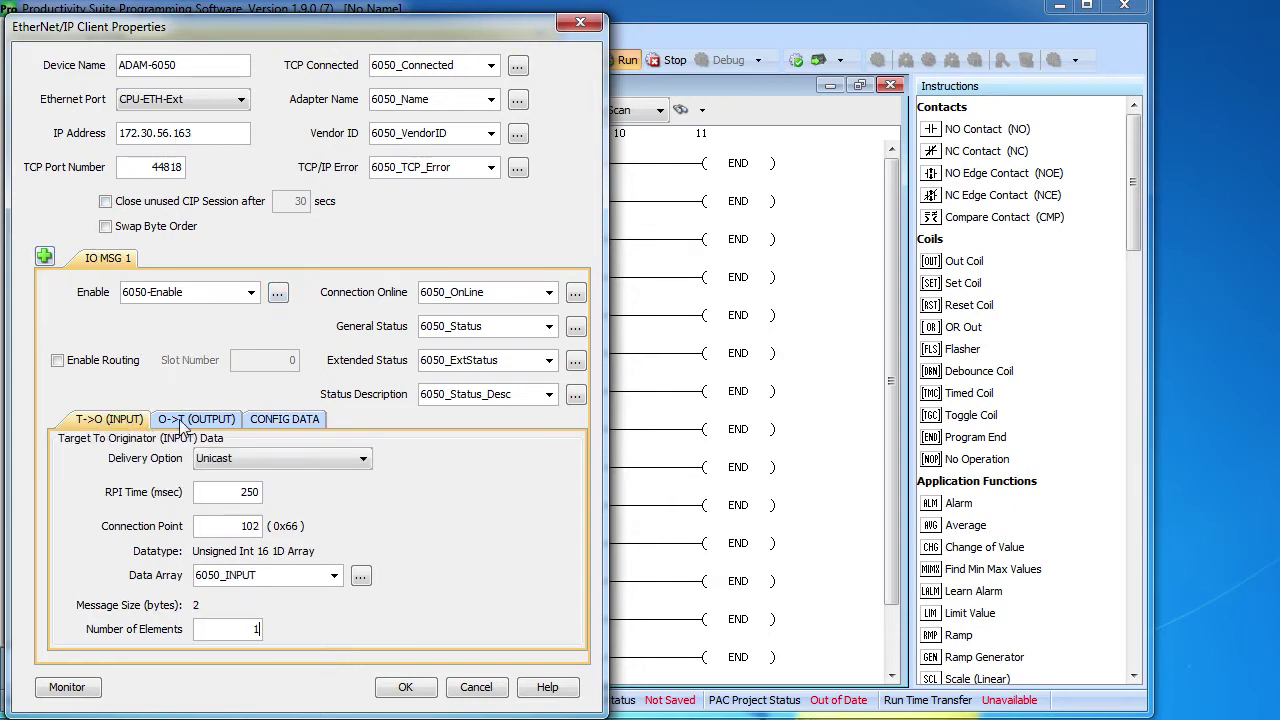
pyautogui.click(178, 422)
pyautogui.click(284, 421)
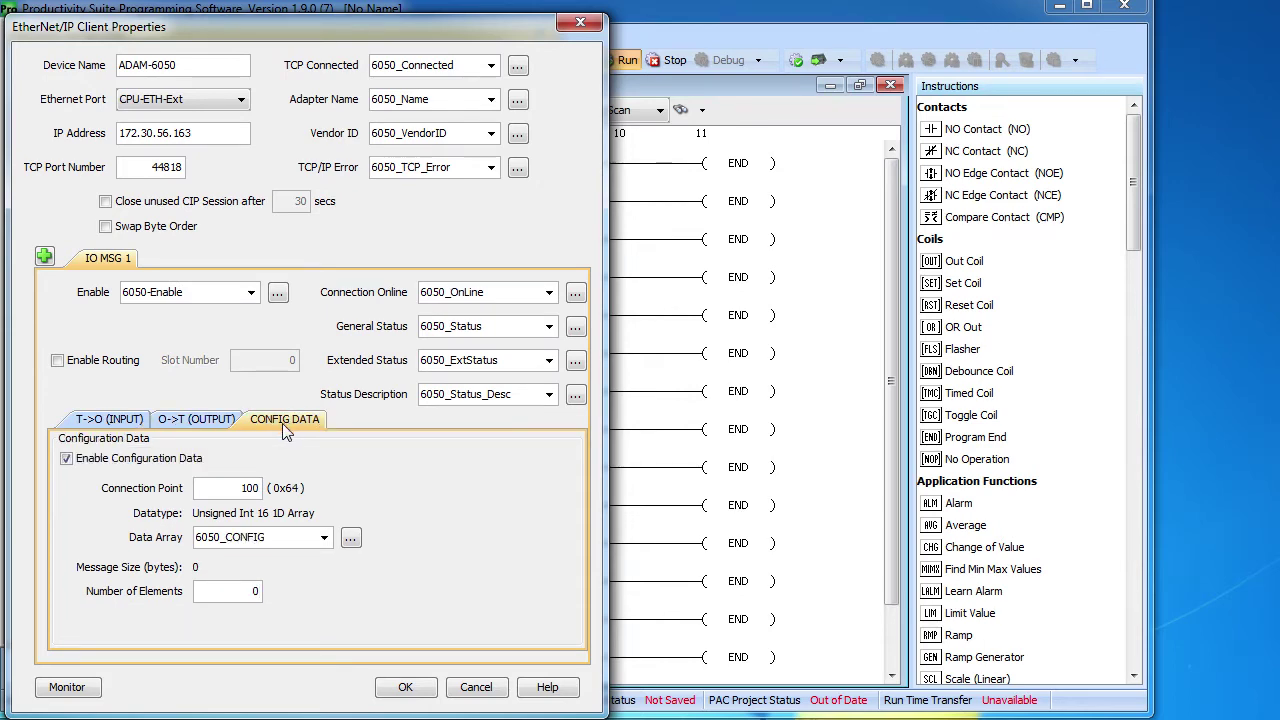
pyautogui.click(410, 689)
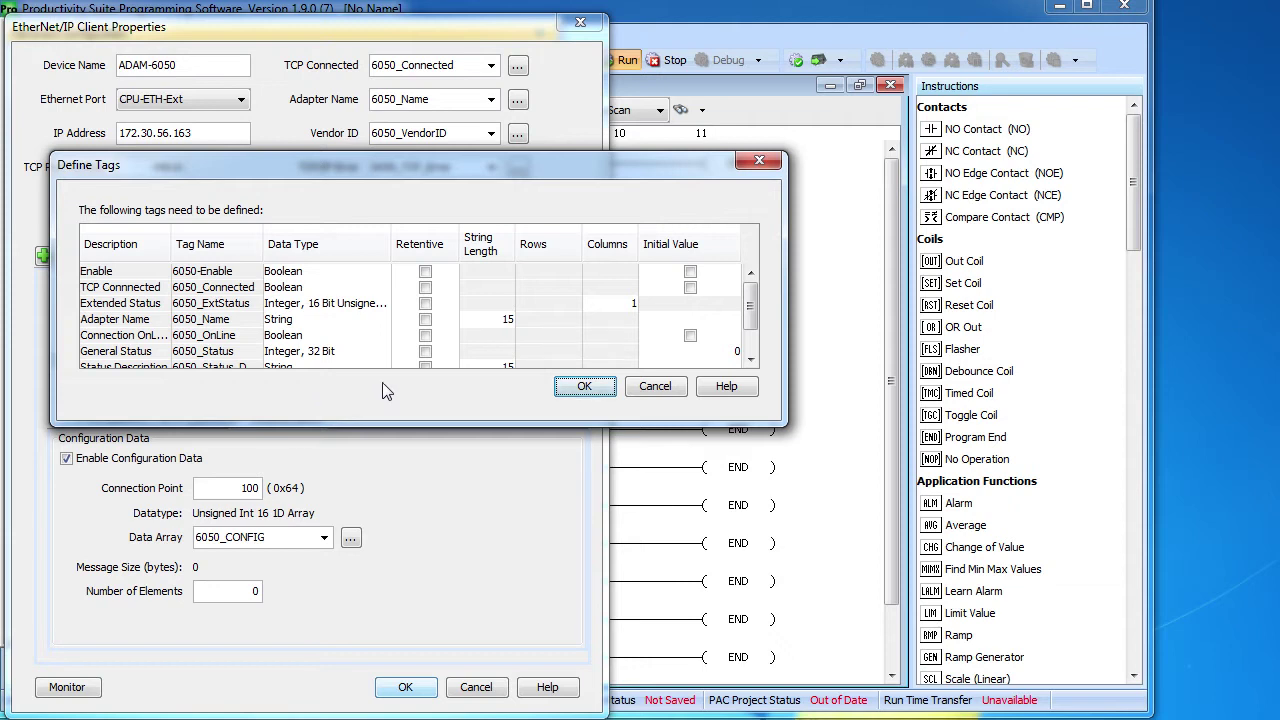
# - Set string length 128 for Adapter Name, Status Description and TCP/IP Error, then confirm
pyautogui.click(492, 322)
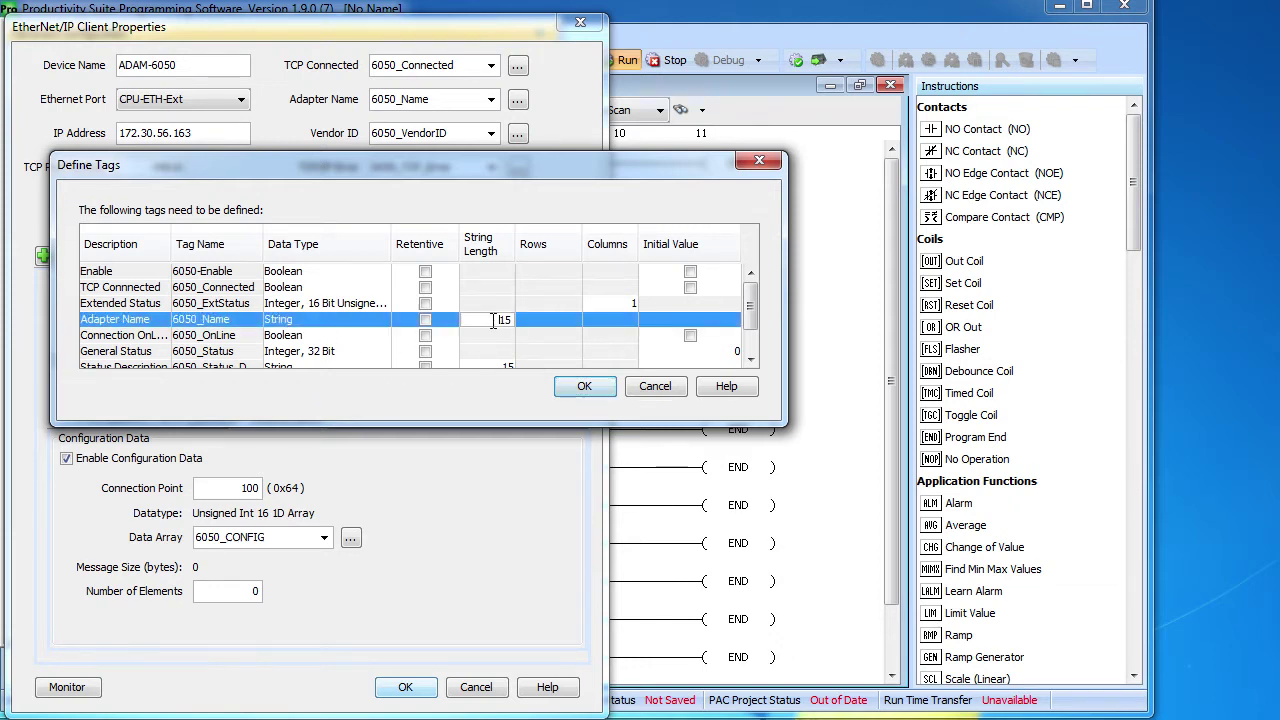
pyautogui.write('1')
pyautogui.write('28')
pyautogui.click(470, 338)
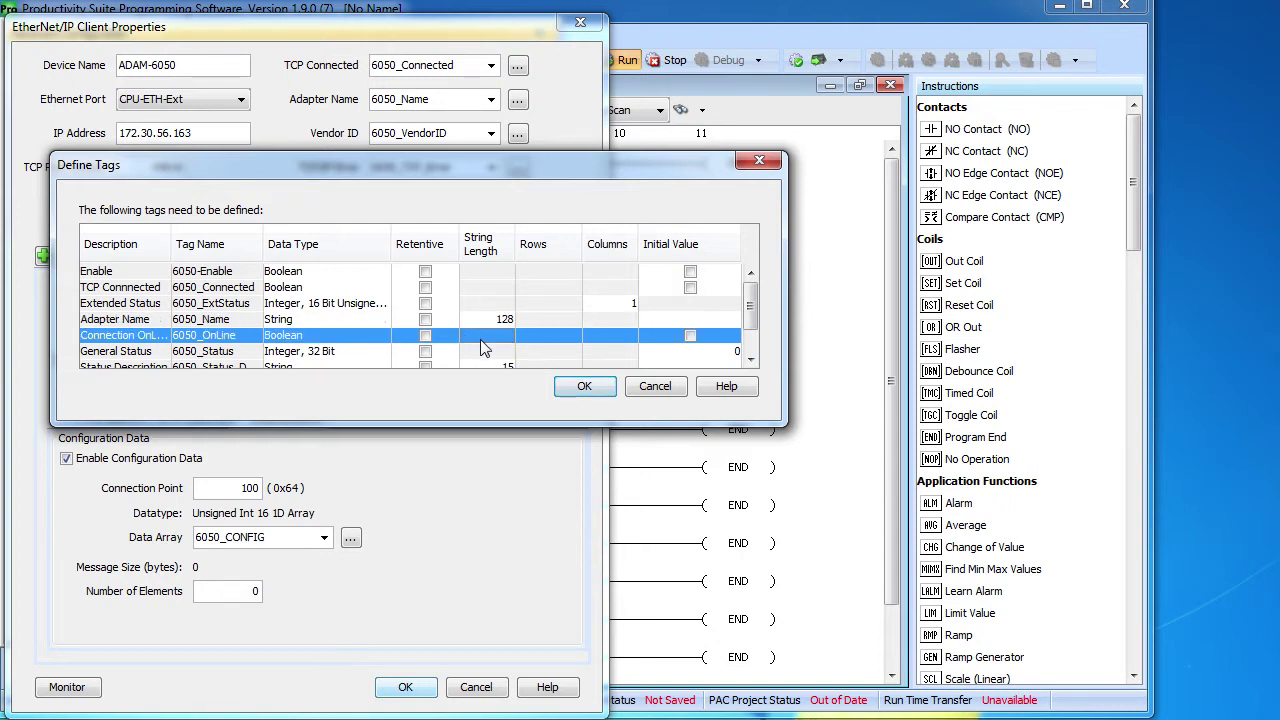
pyautogui.scroll(-1, 484, 342)
pyautogui.click(502, 327)
pyautogui.doubleClick(502, 327)
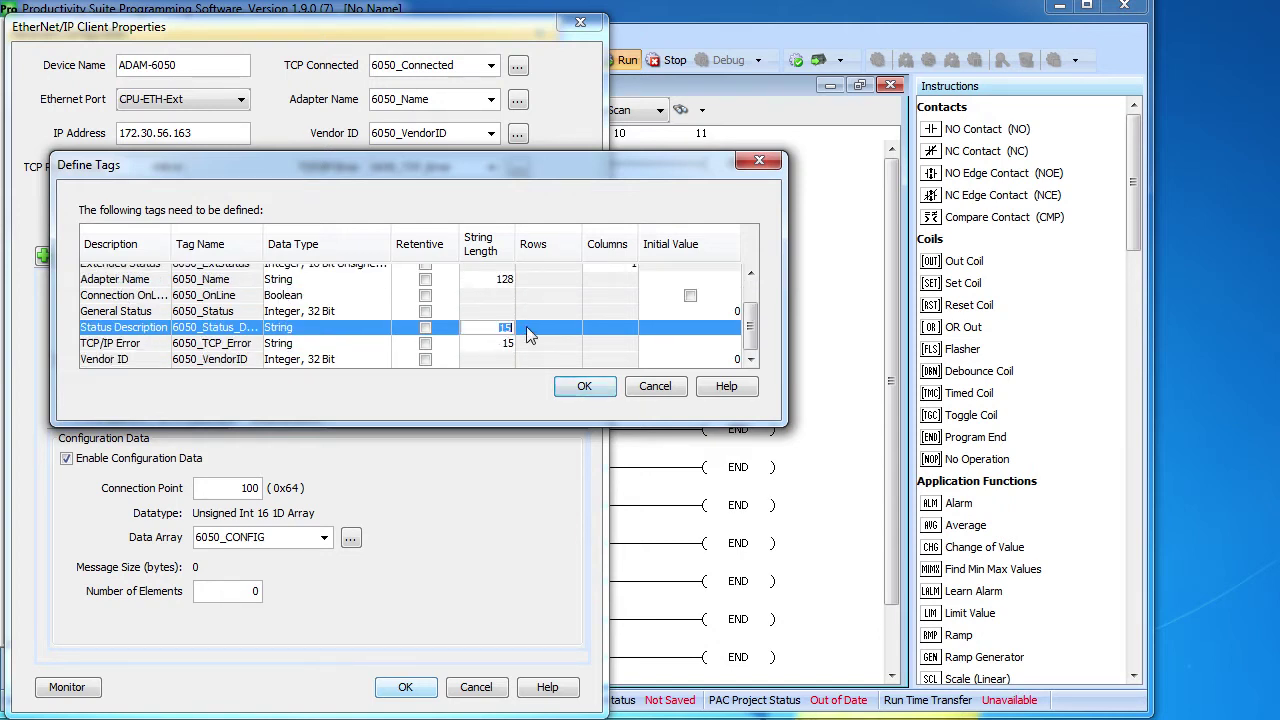
pyautogui.write('128')
pyautogui.press('Return')
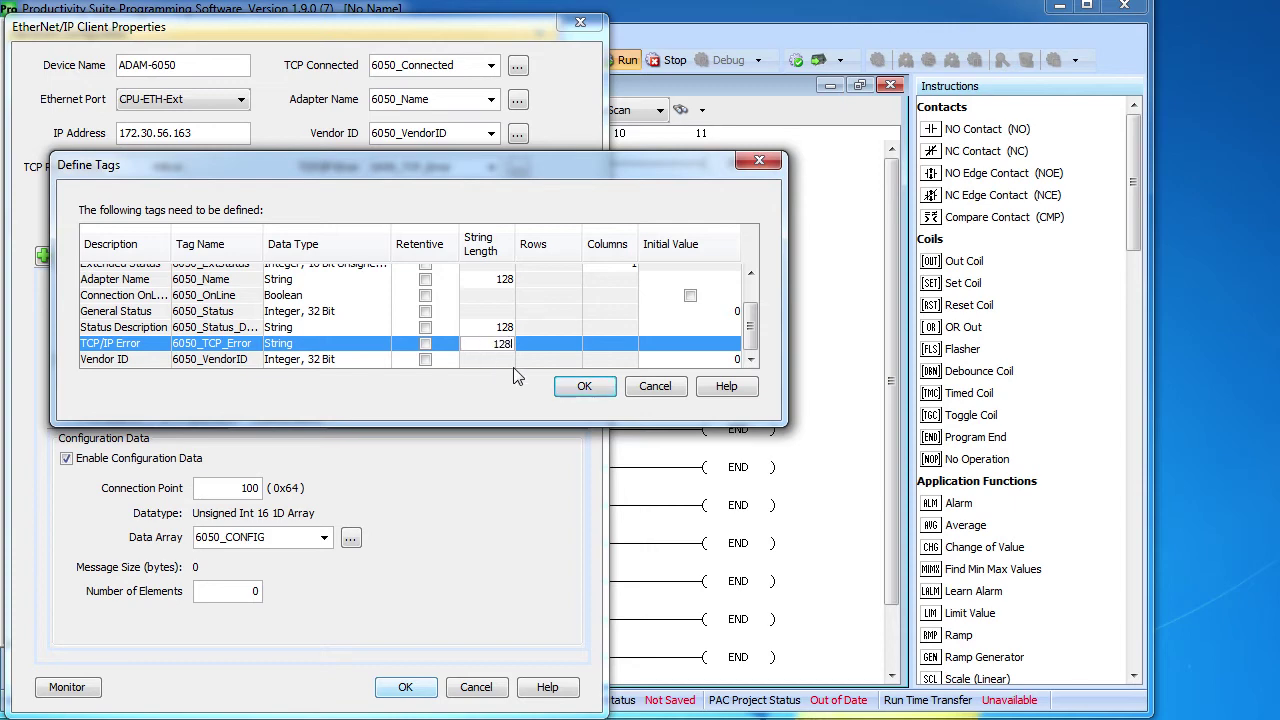
pyautogui.write('128')
pyautogui.click(584, 388)
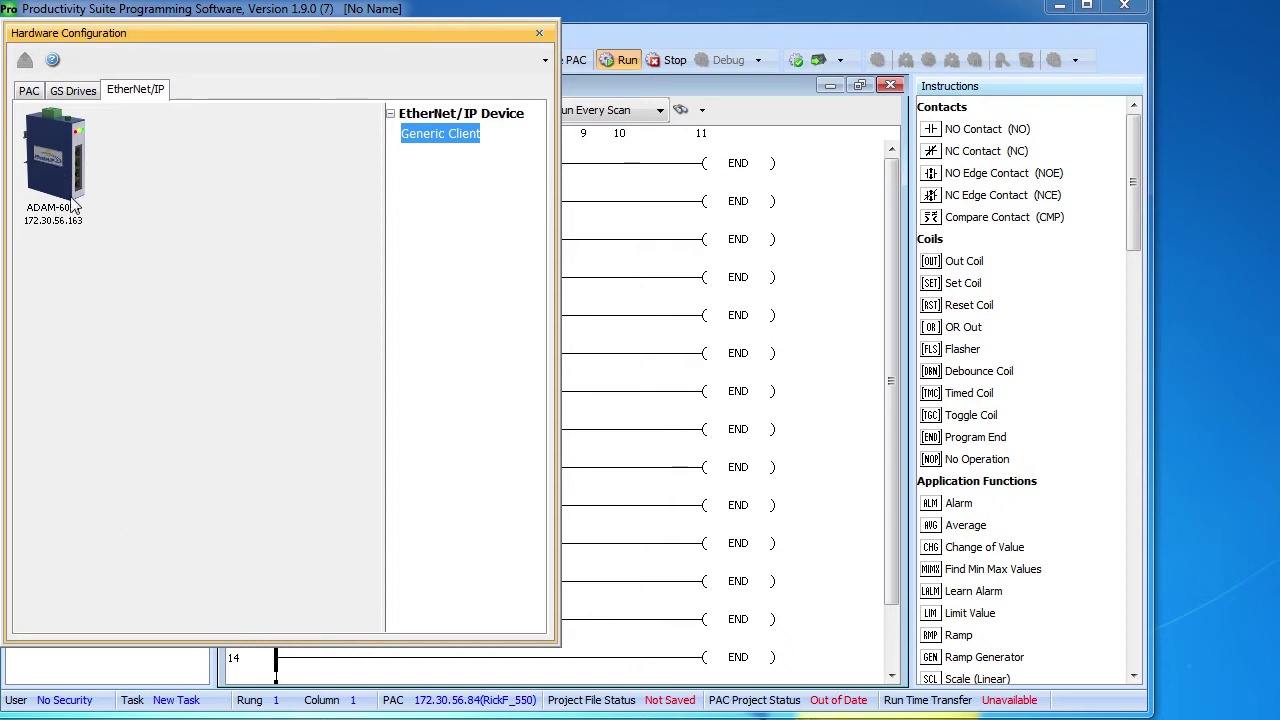
# - Create an ADAM-6050 Data View tab via the client's Monitor button, then close both configuration windows
pyautogui.doubleClick(60, 165)
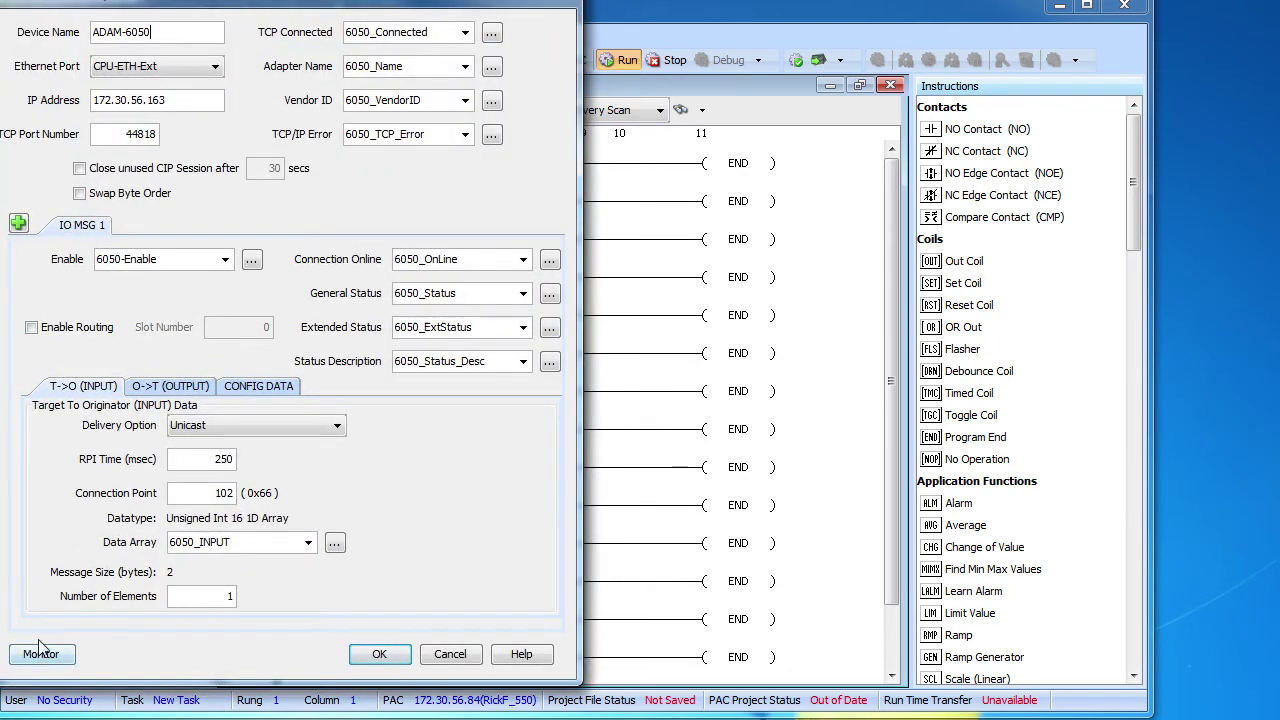
pyautogui.click(41, 658)
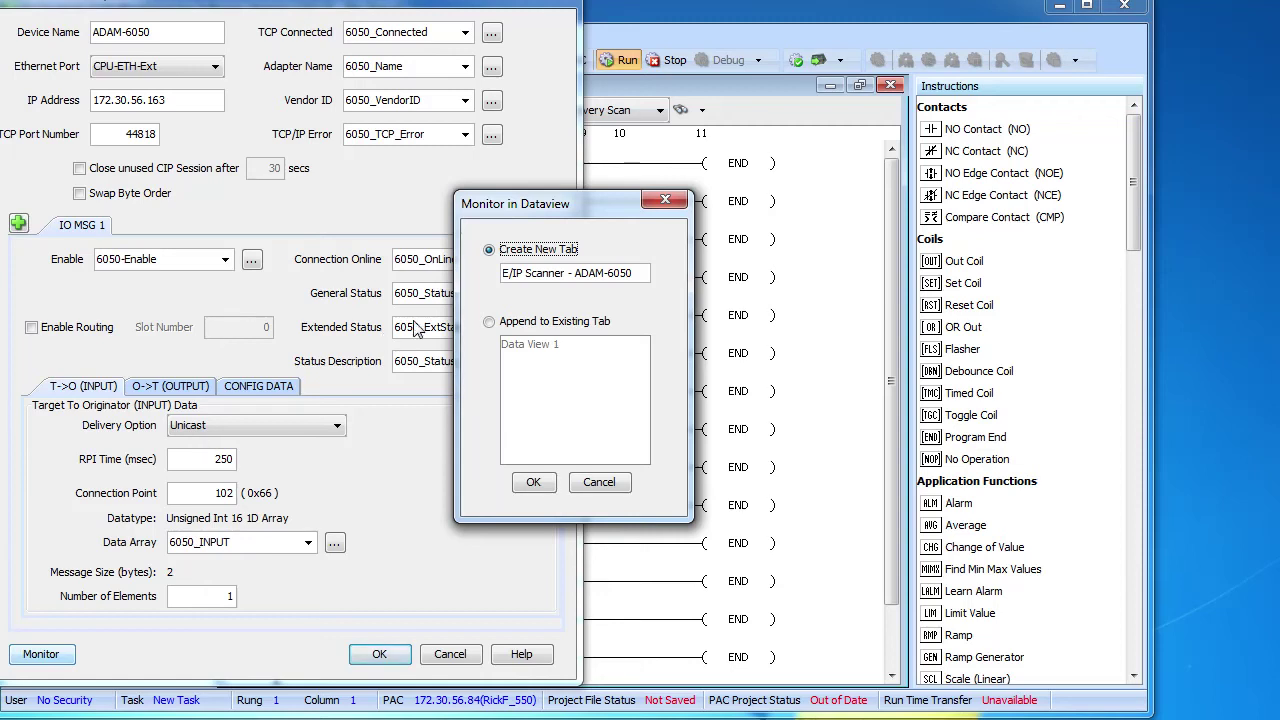
pyautogui.doubleClick(577, 272)
pyautogui.hotkey('shift', 'Home')
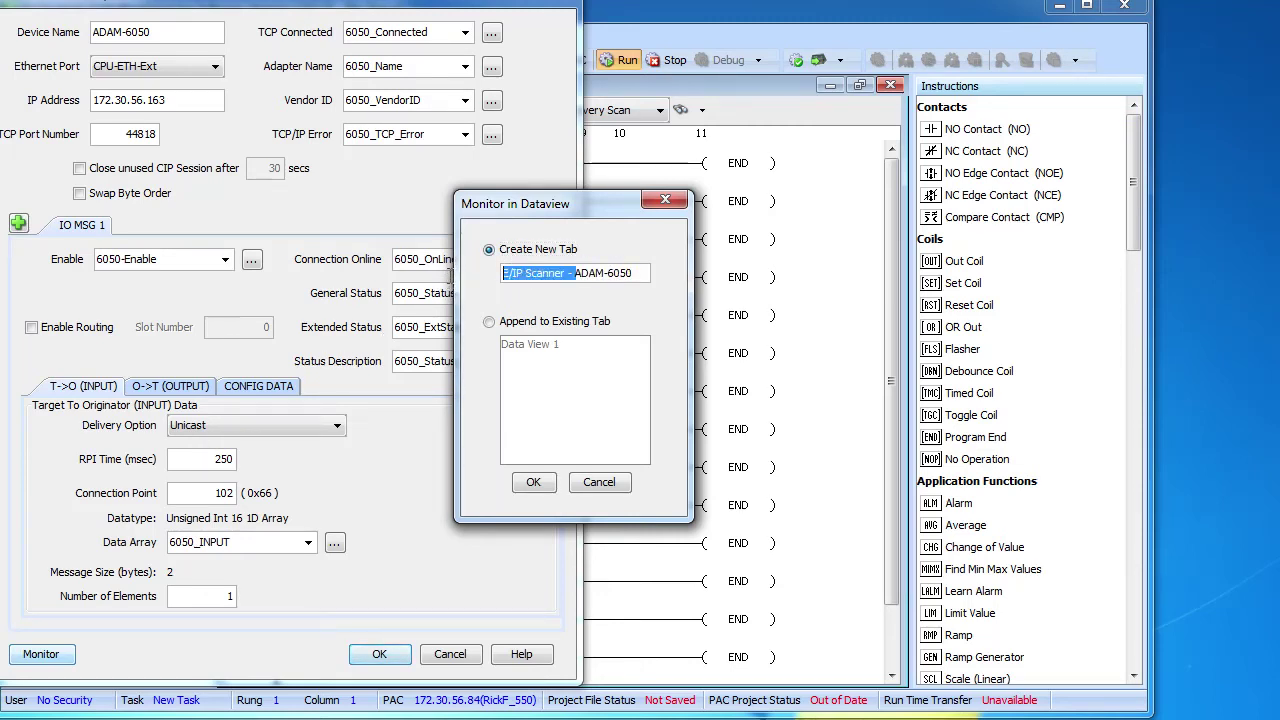
pyautogui.press('Delete')
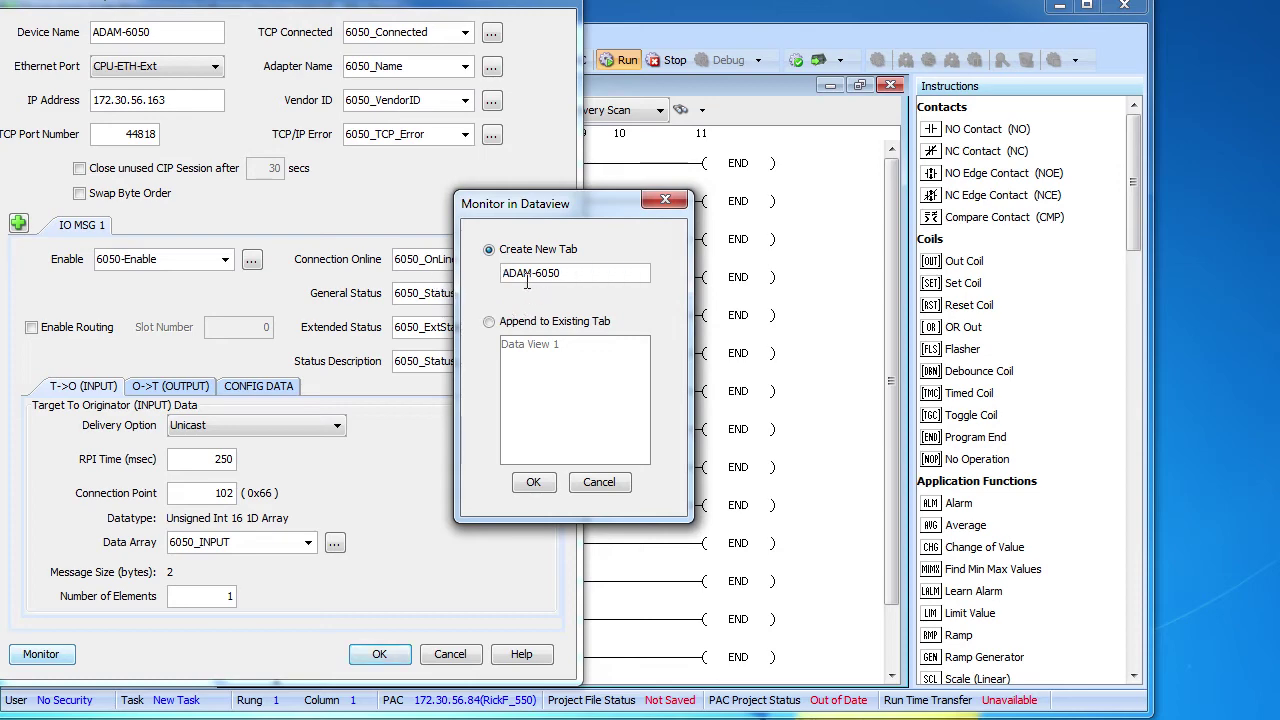
pyautogui.click(533, 483)
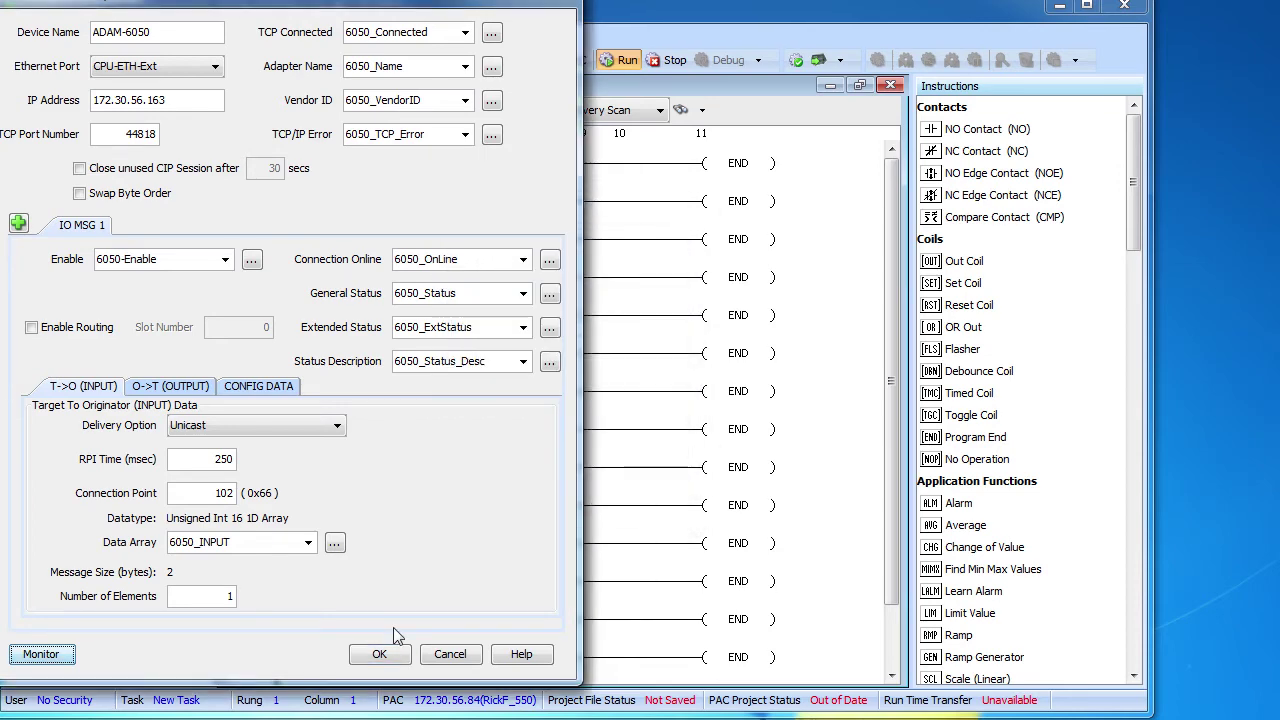
pyautogui.click(380, 655)
pyautogui.click(539, 35)
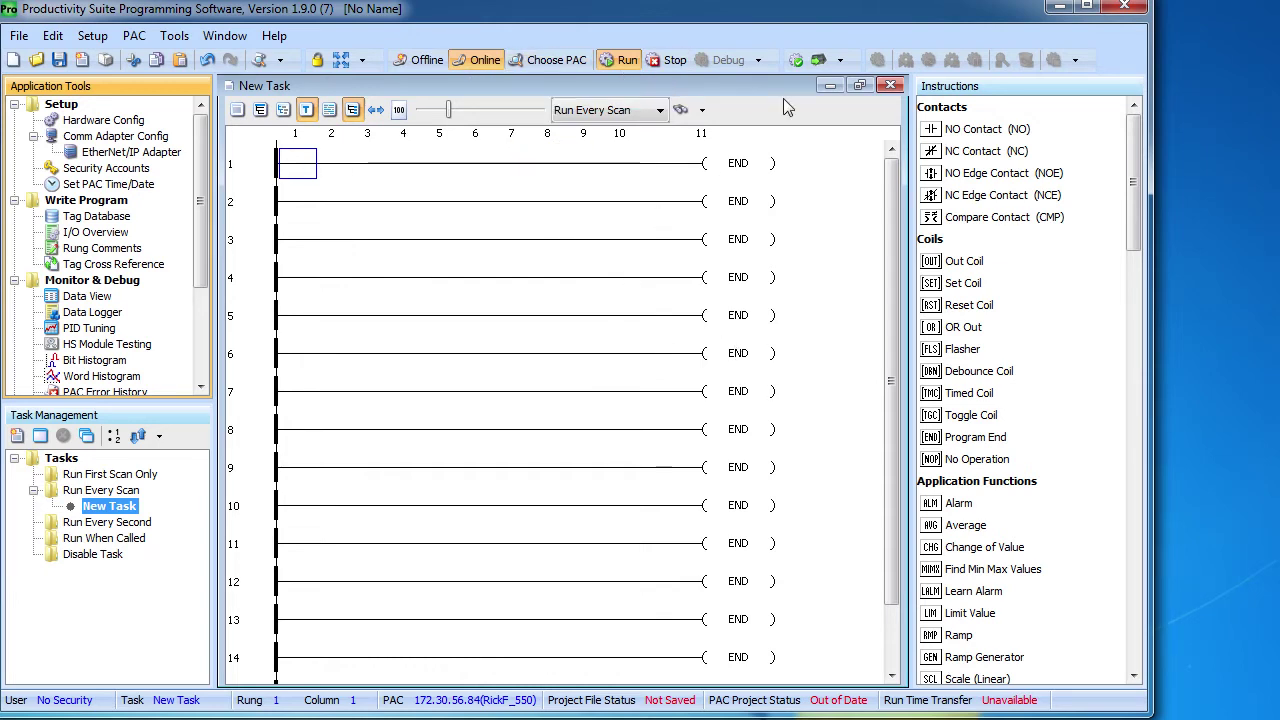
# - Transfer the project to the stopped controller and open the Data View
pyautogui.click(818, 60)
pyautogui.click(505, 412)
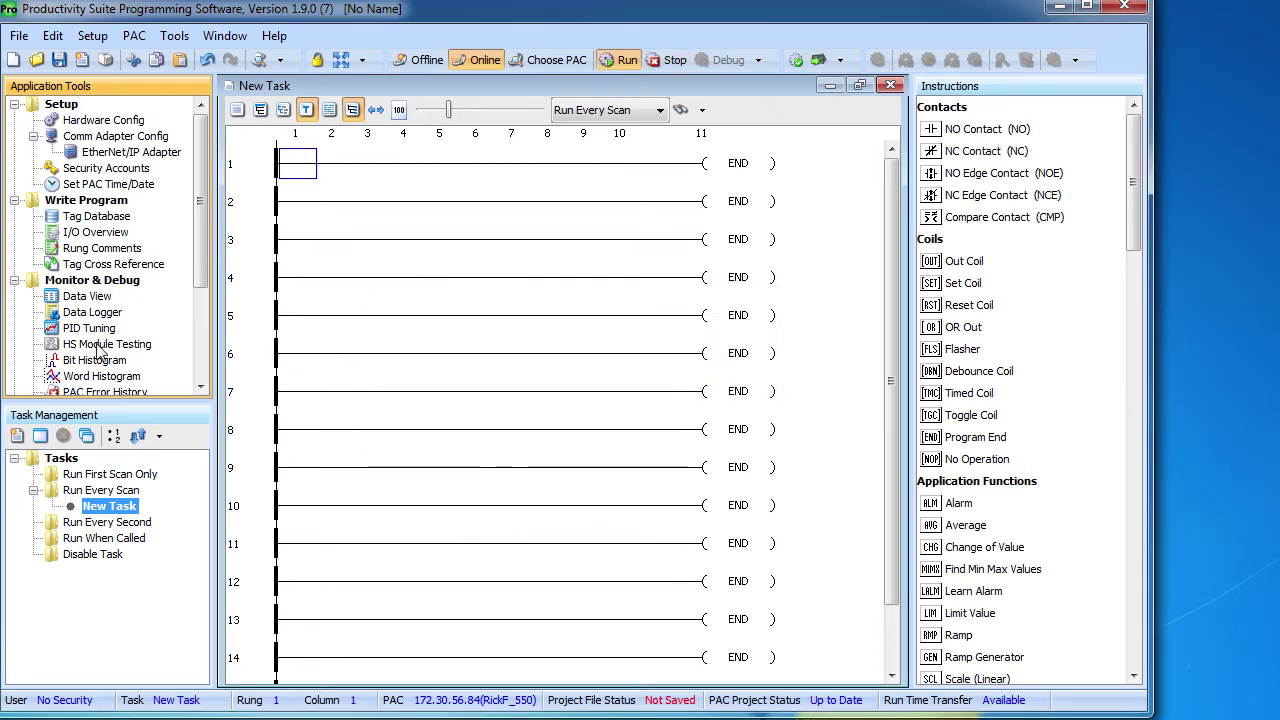
pyautogui.click(67, 300)
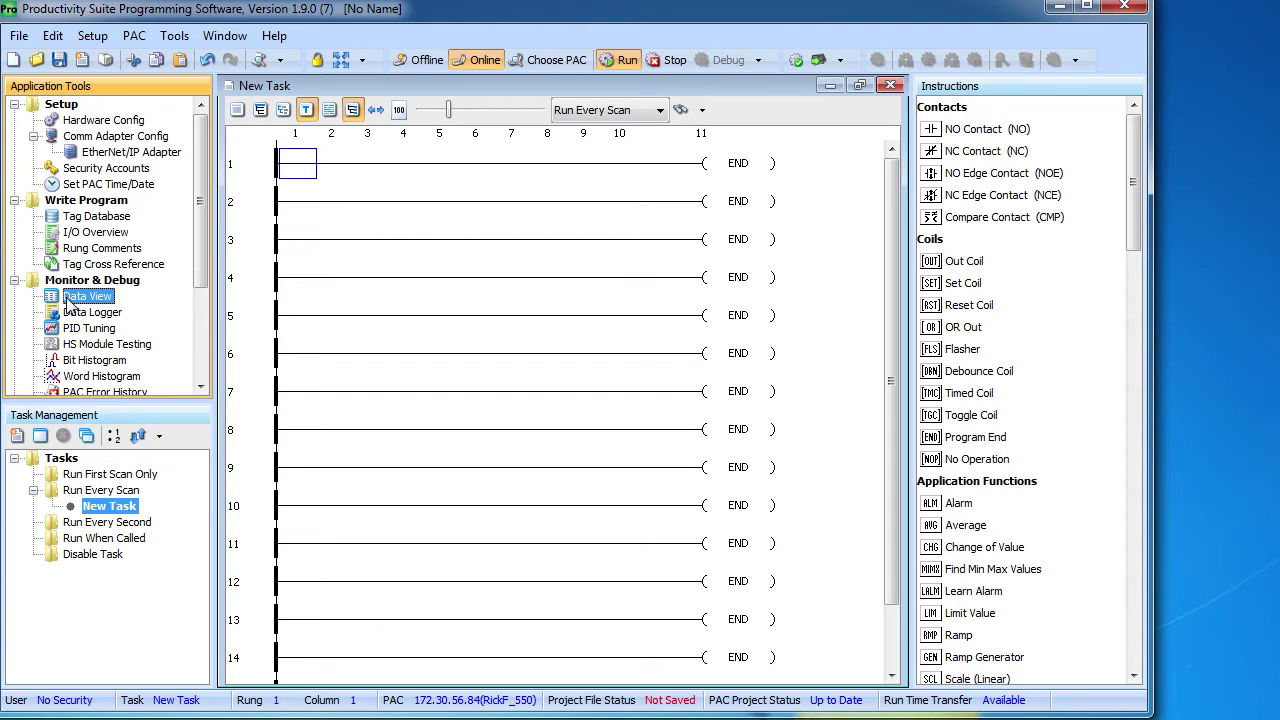
pyautogui.doubleClick(67, 300)
# - Show the ADAM-6050 tab with the 6050_INPUT and 6050_OUTPUT arrays expanded
pyautogui.click(210, 185)
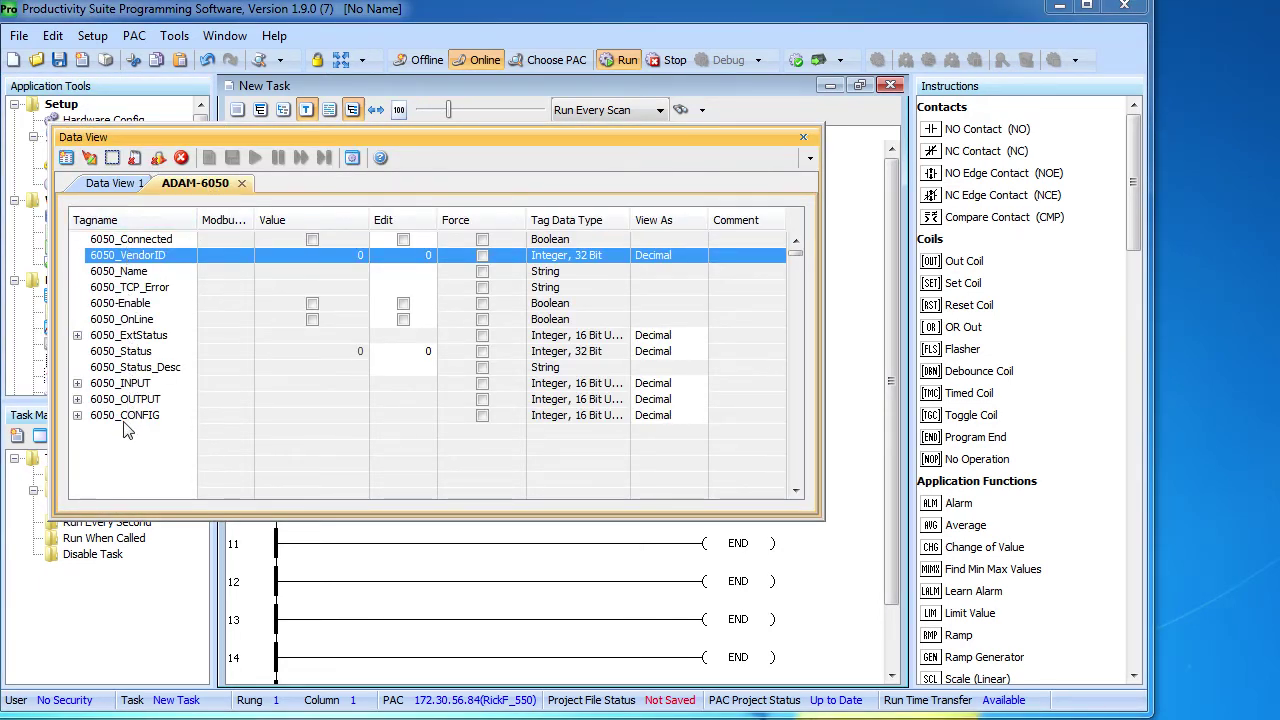
pyautogui.click(77, 383)
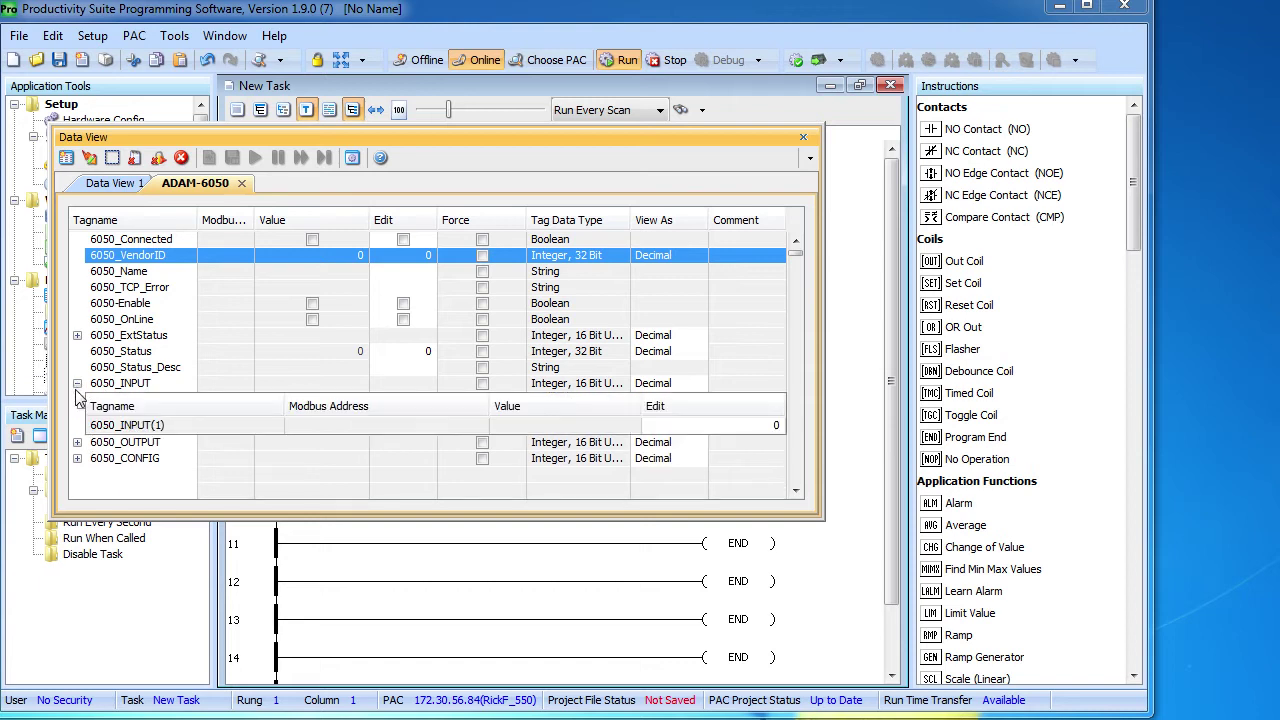
pyautogui.click(77, 442)
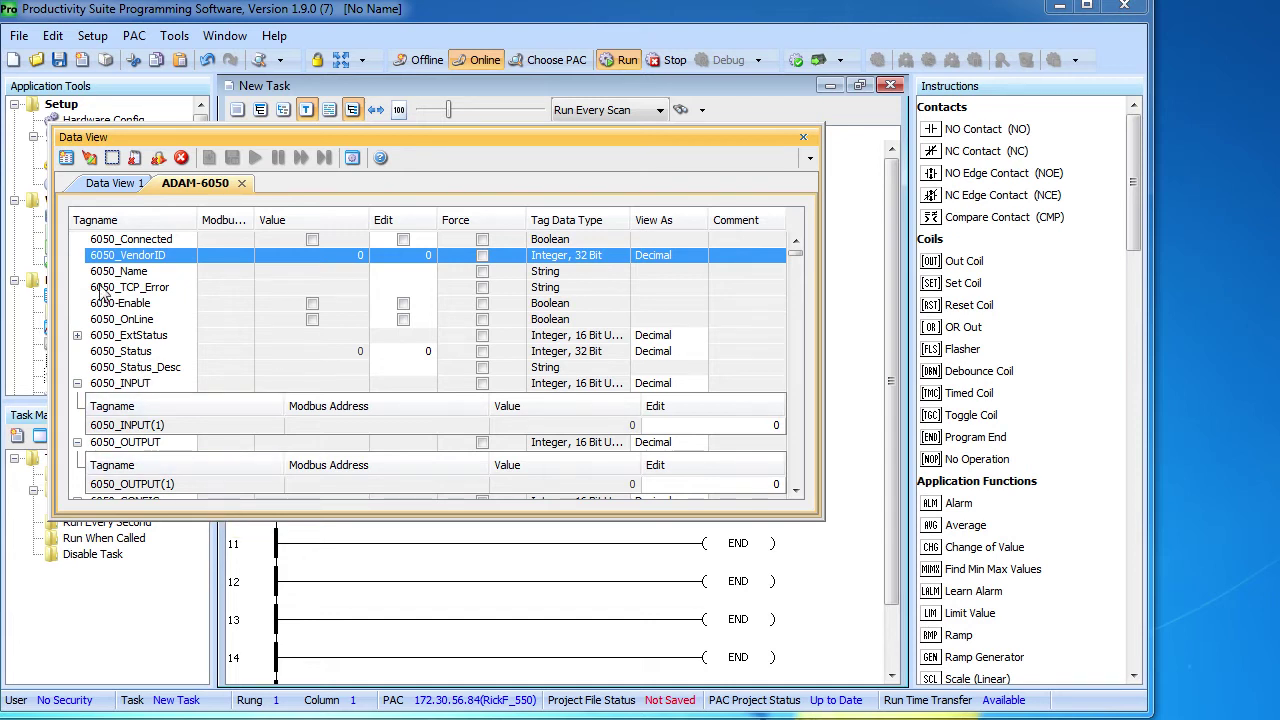
# - Turn on 6050-Enable and send the edit so live values show, with INPUT(1) reading 2
pyautogui.click(403, 303)
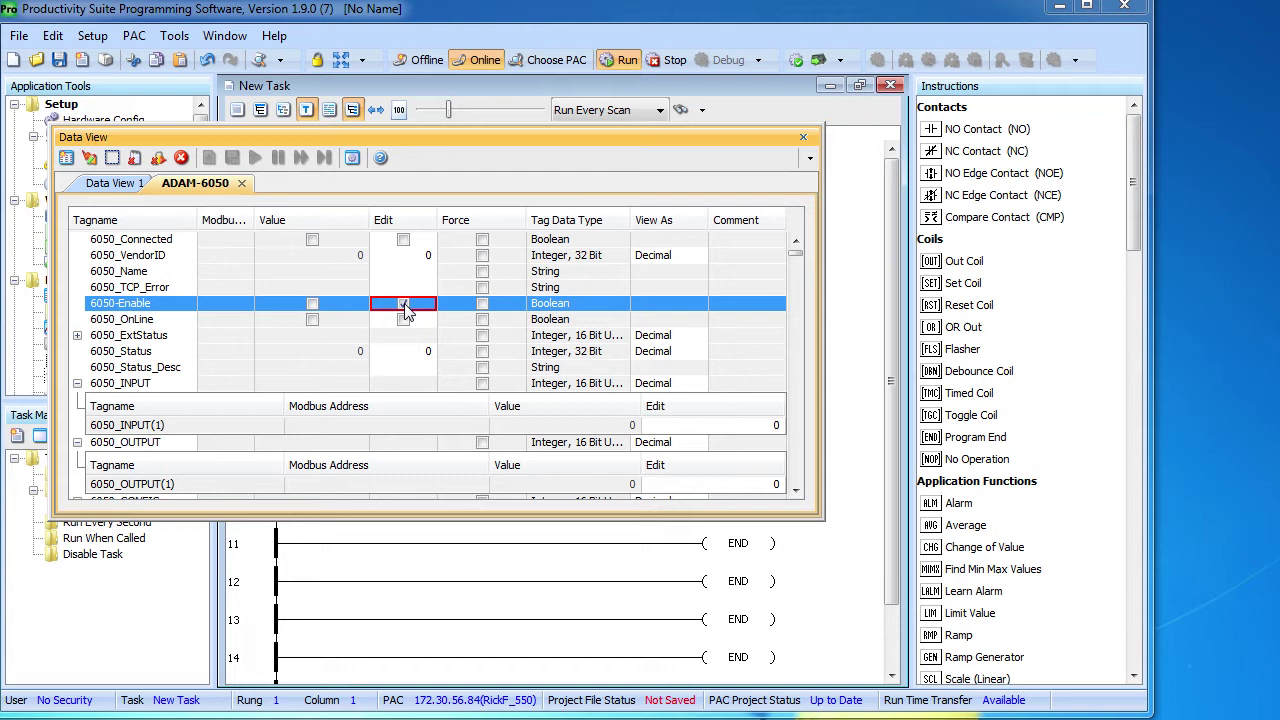
pyautogui.click(89, 160)
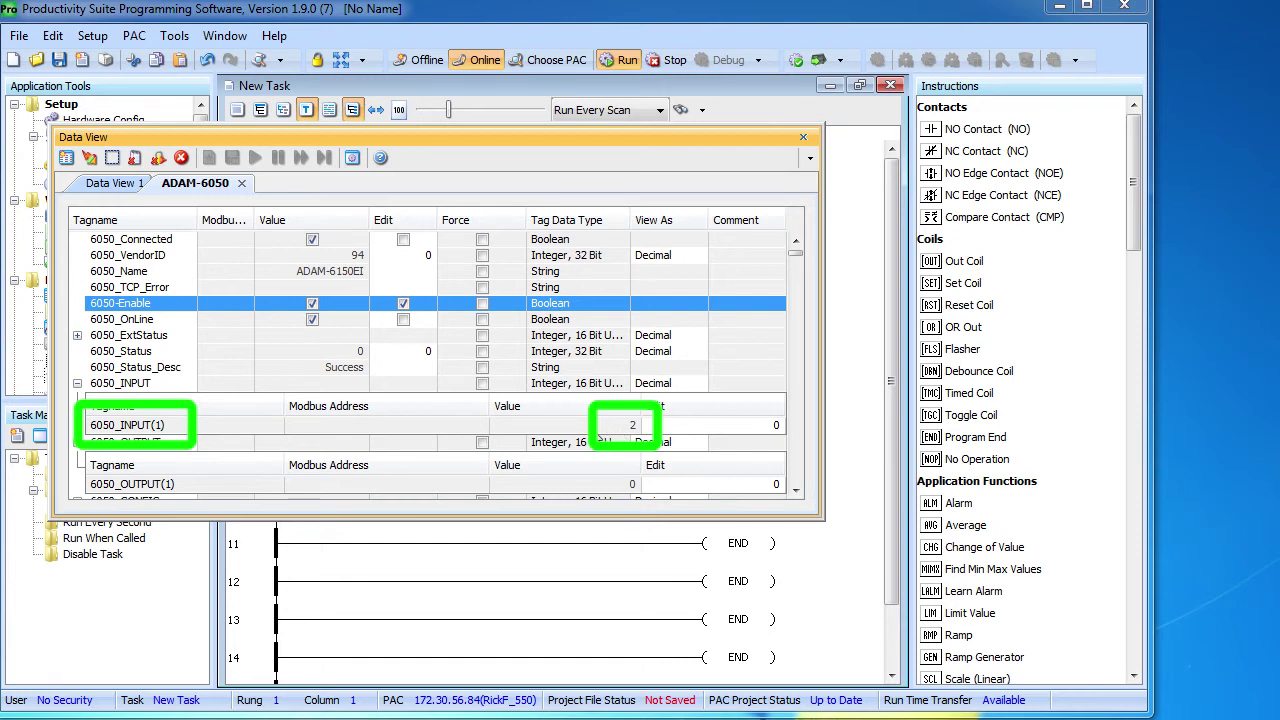
pyautogui.click(660, 383)
# - Switch 6050_INPUT's View As to Hex and expand it to show INPUT(1) at 0x0080
pyautogui.click(662, 384)
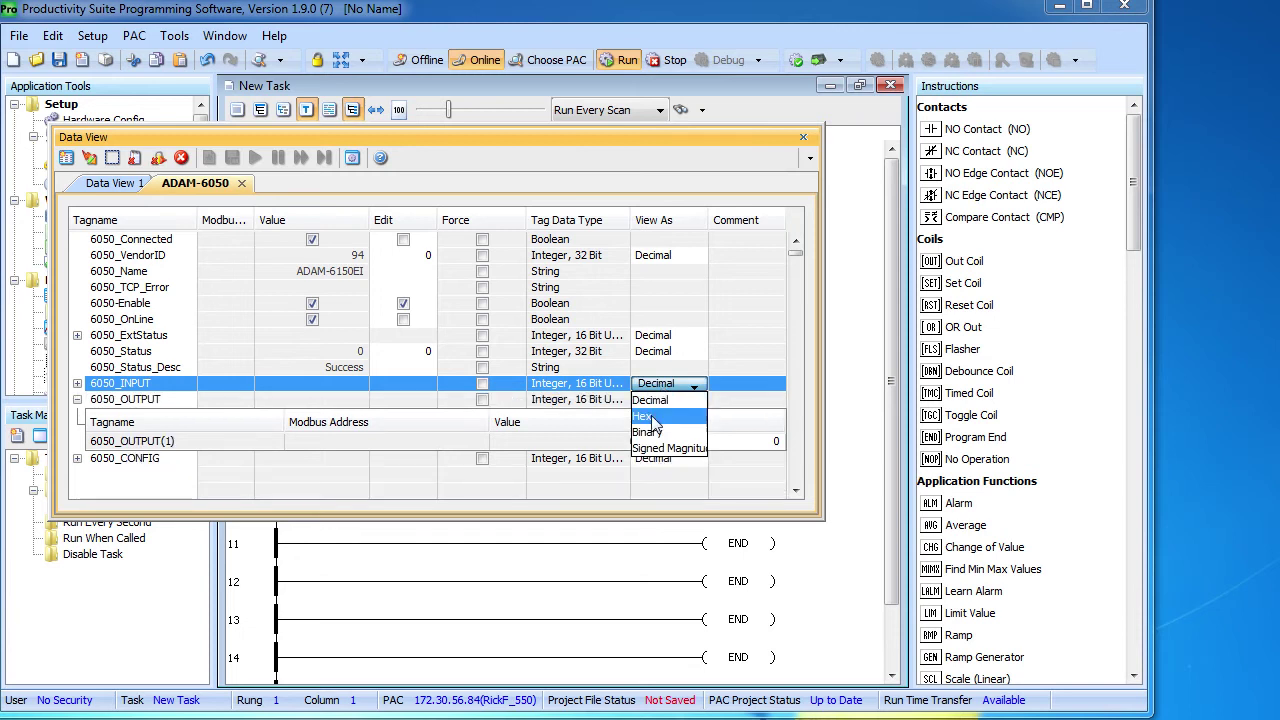
pyautogui.click(650, 416)
pyautogui.click(77, 385)
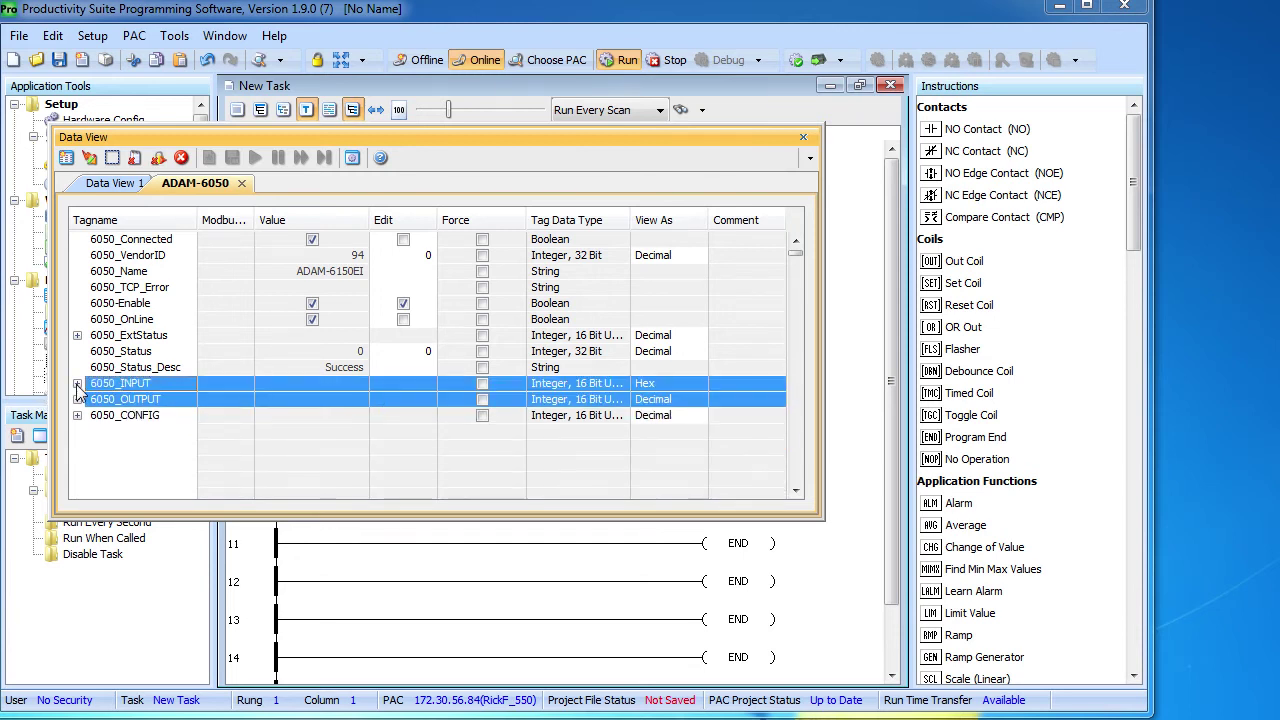
pyautogui.click(77, 384)
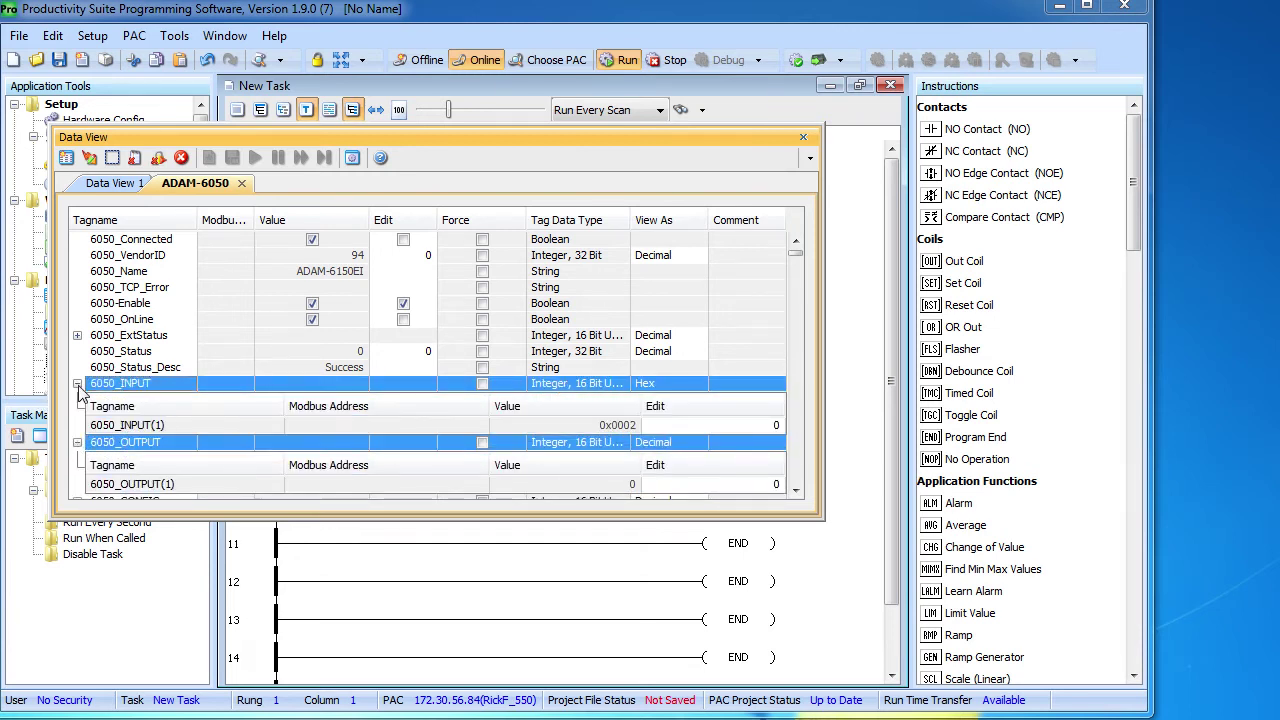
pyautogui.click(630, 428)
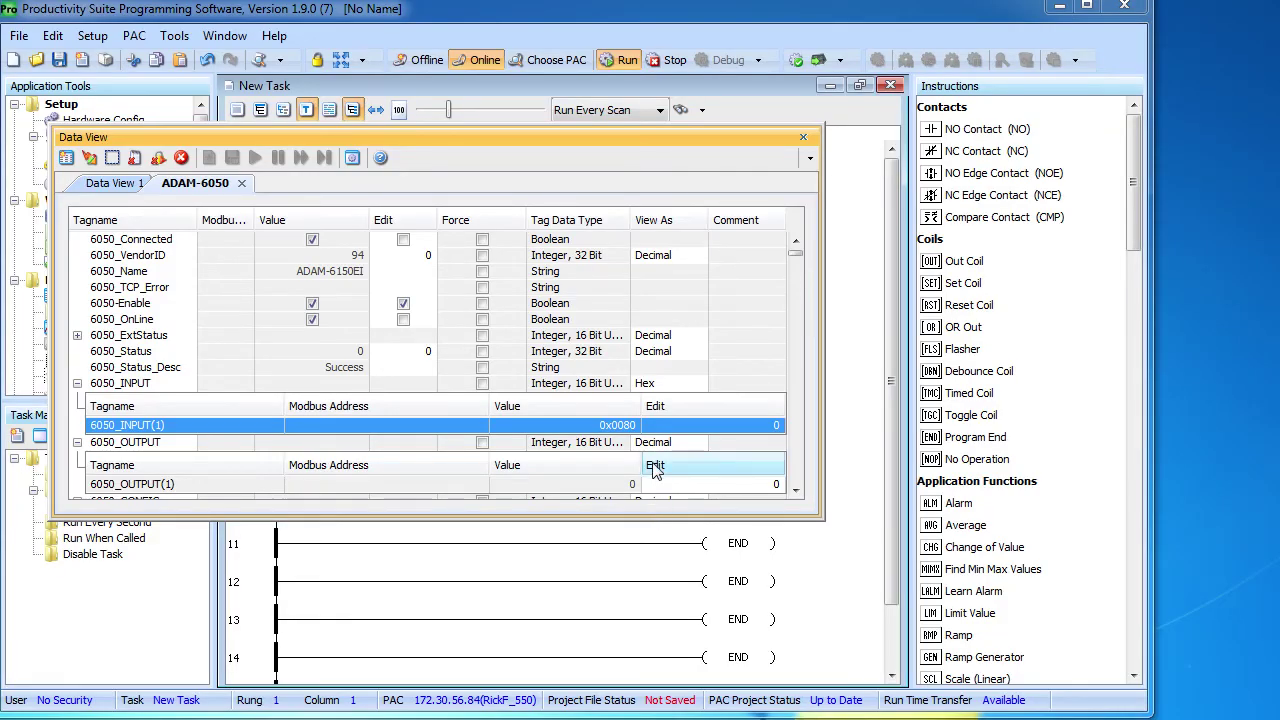
# - Display 6050_OUTPUT in Hex and send 0x0100 to OUTPUT(1)
pyautogui.click(660, 442)
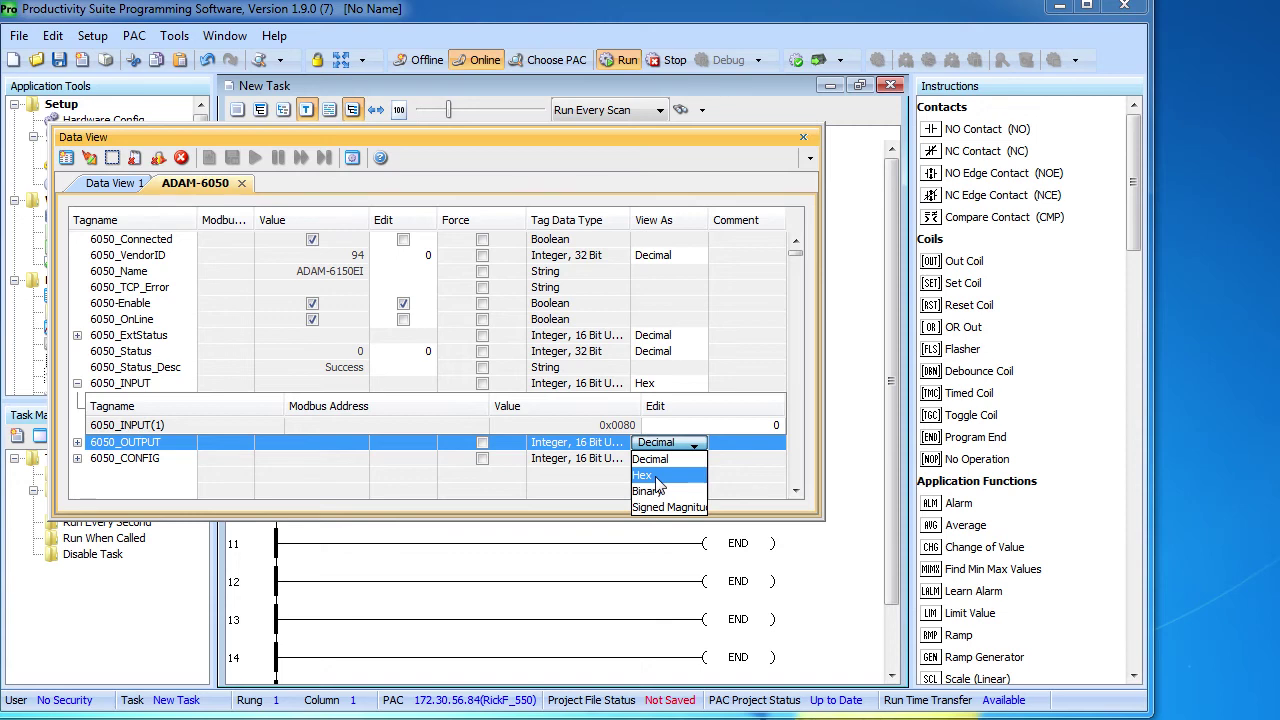
pyautogui.click(657, 477)
pyautogui.click(77, 442)
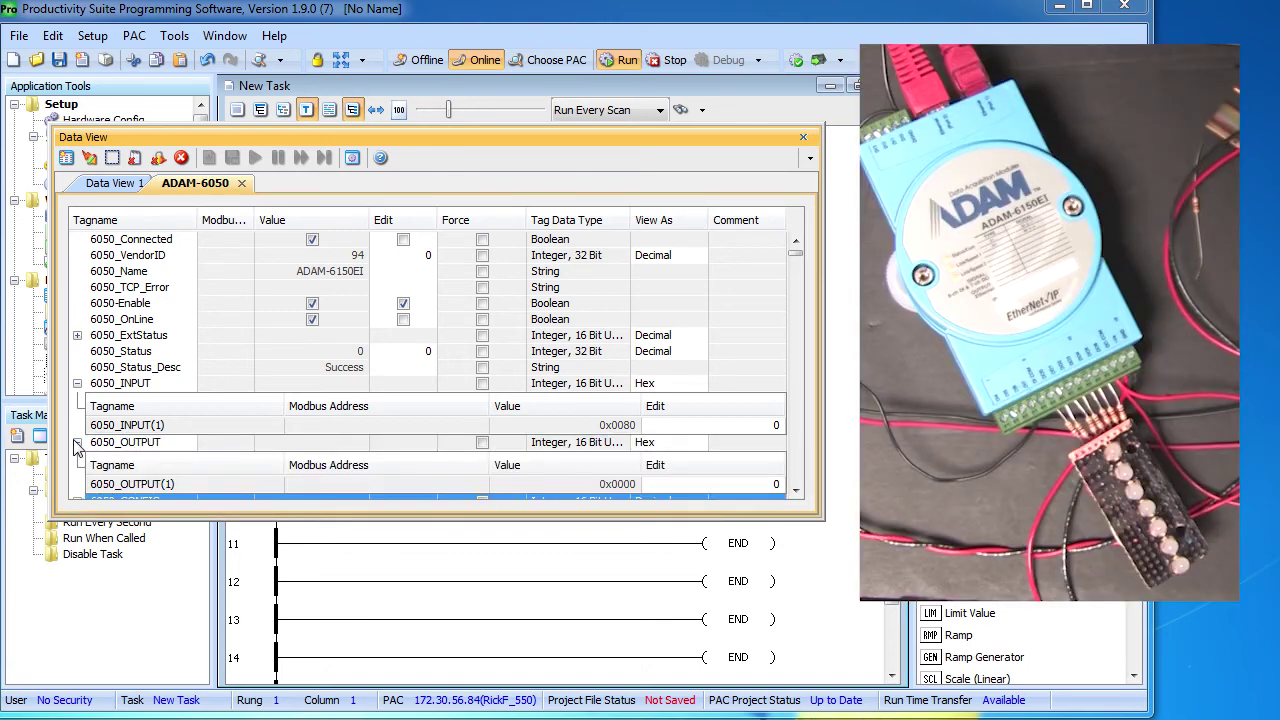
pyautogui.click(755, 485)
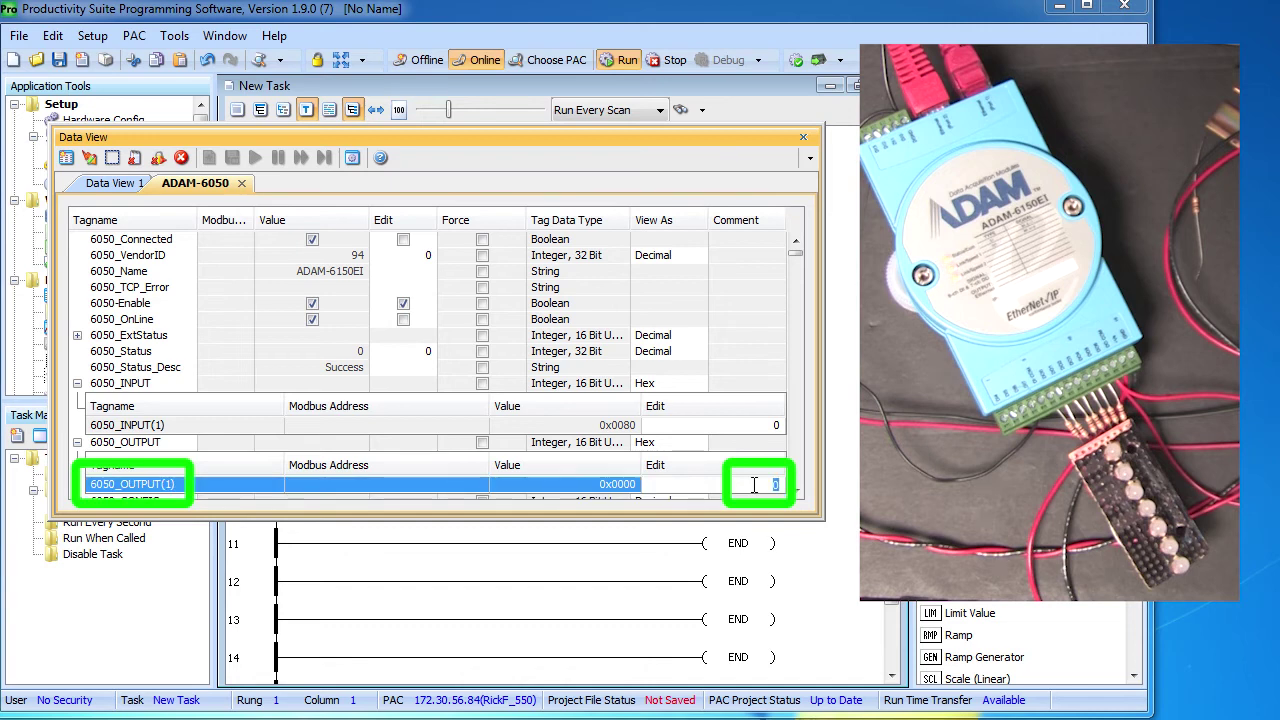
pyautogui.write('0x0100')
pyautogui.click(90, 160)
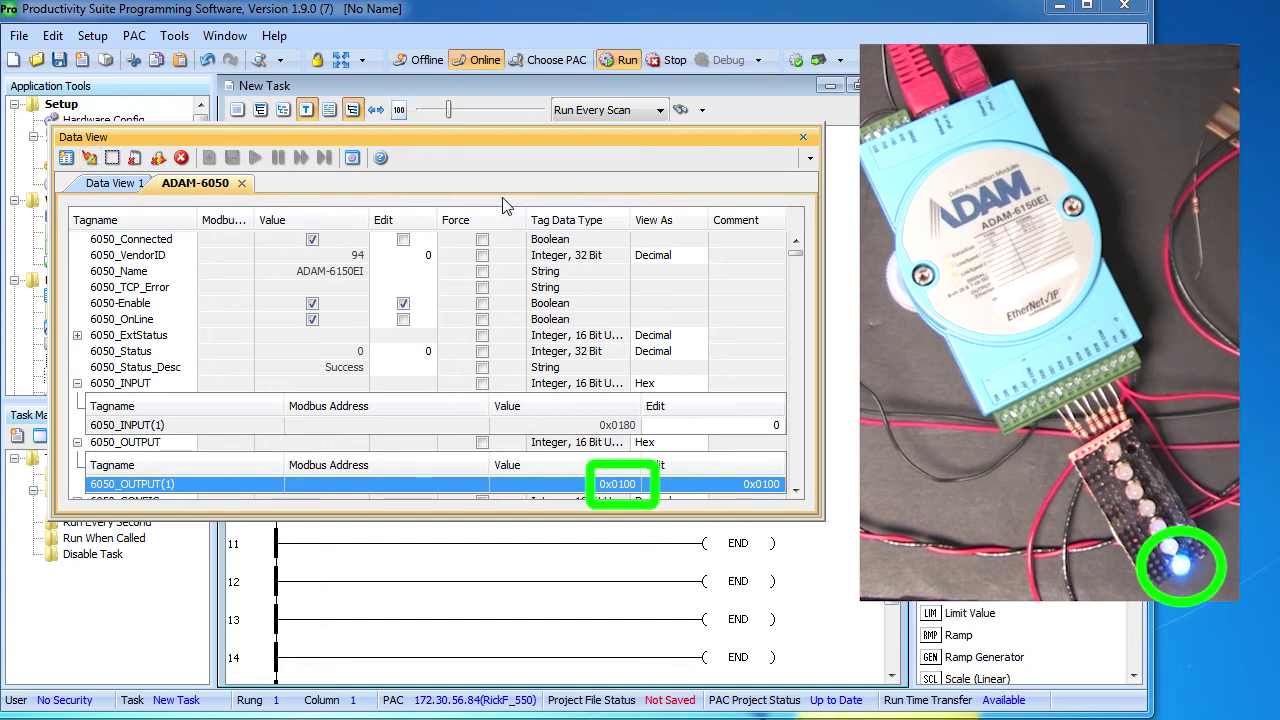
# - Send 0x0200 and then 0x5500 to OUTPUT(1)
pyautogui.click(734, 485)
pyautogui.write('0x0200')
pyautogui.press('Return')
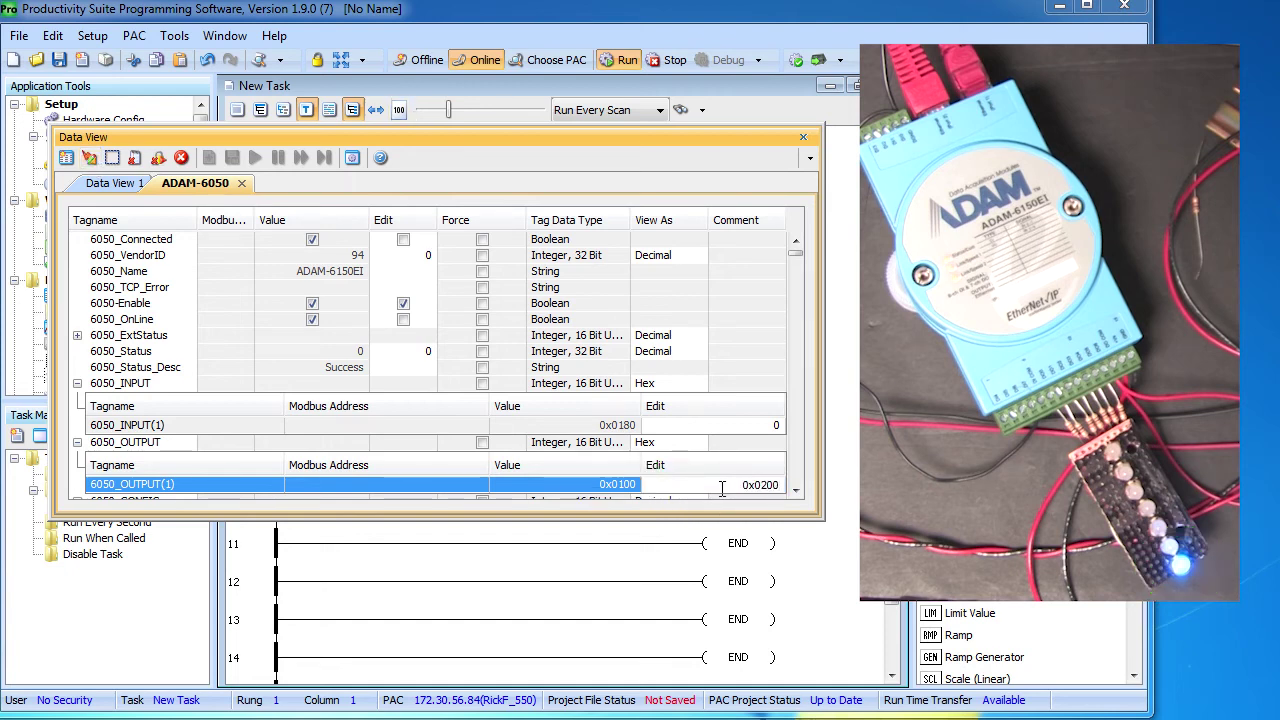
pyautogui.click(88, 159)
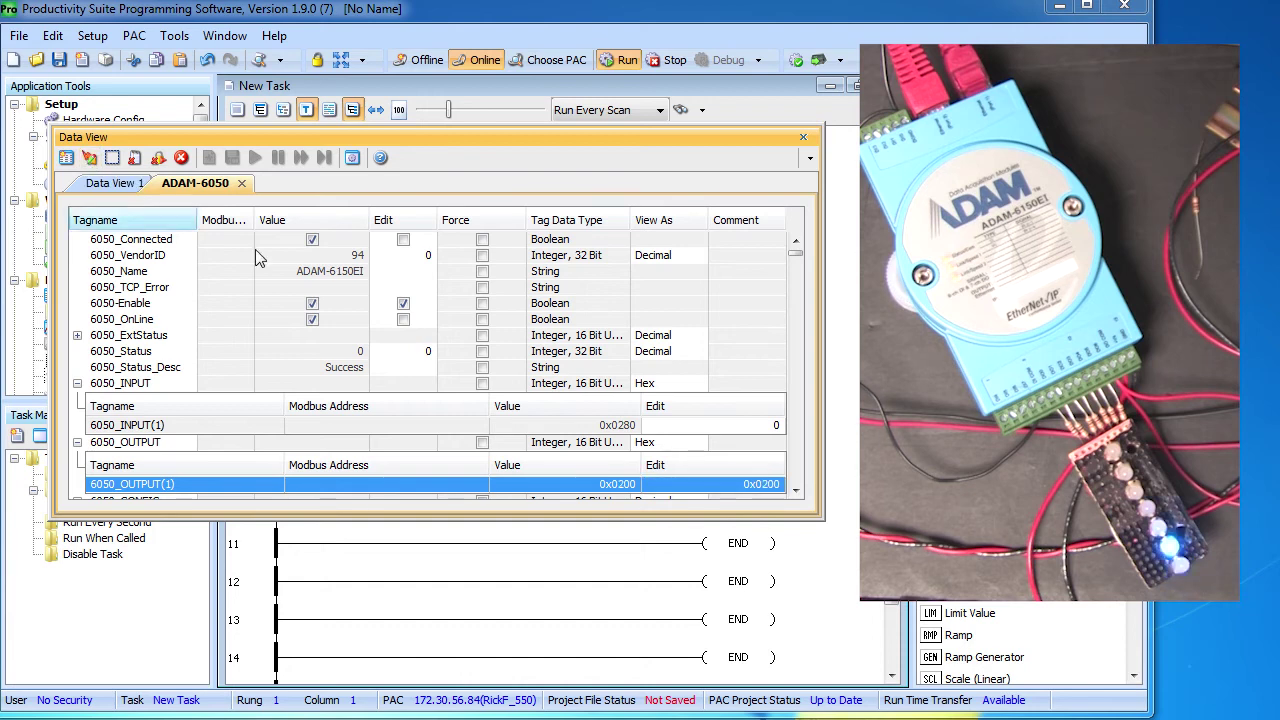
pyautogui.click(765, 484)
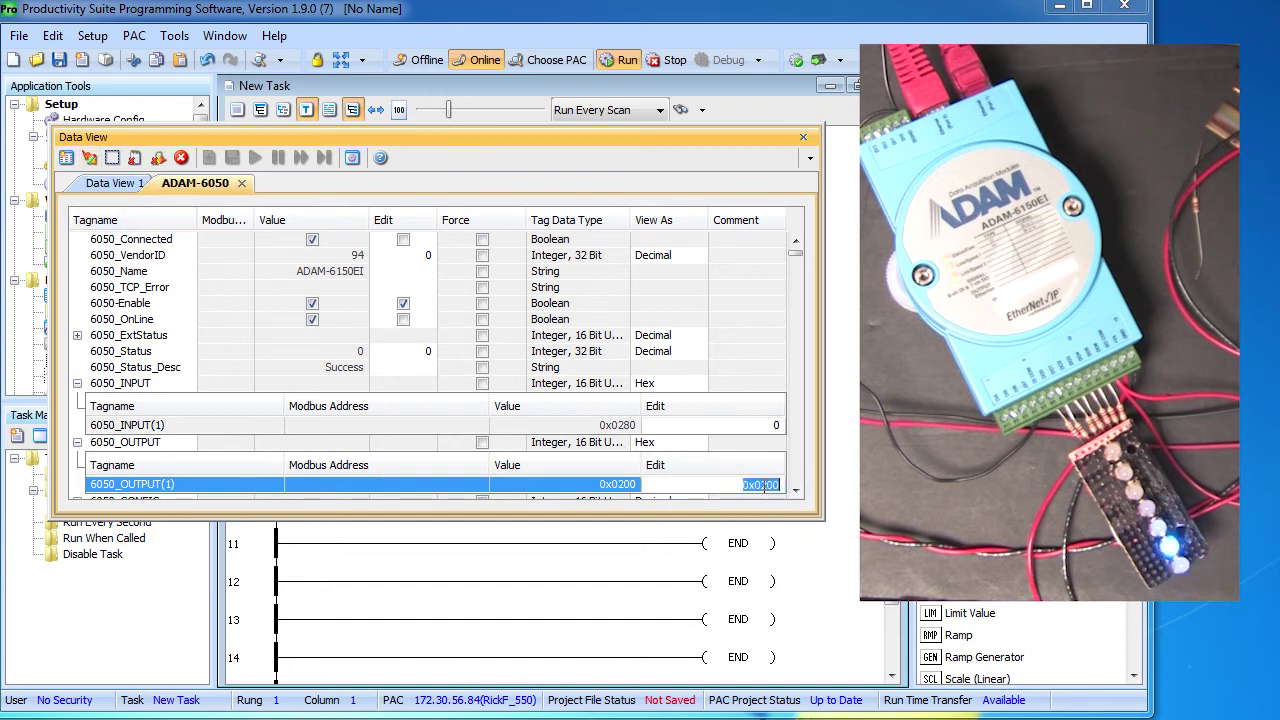
pyautogui.write('0')
pyautogui.write('x5500')
pyautogui.click(89, 158)
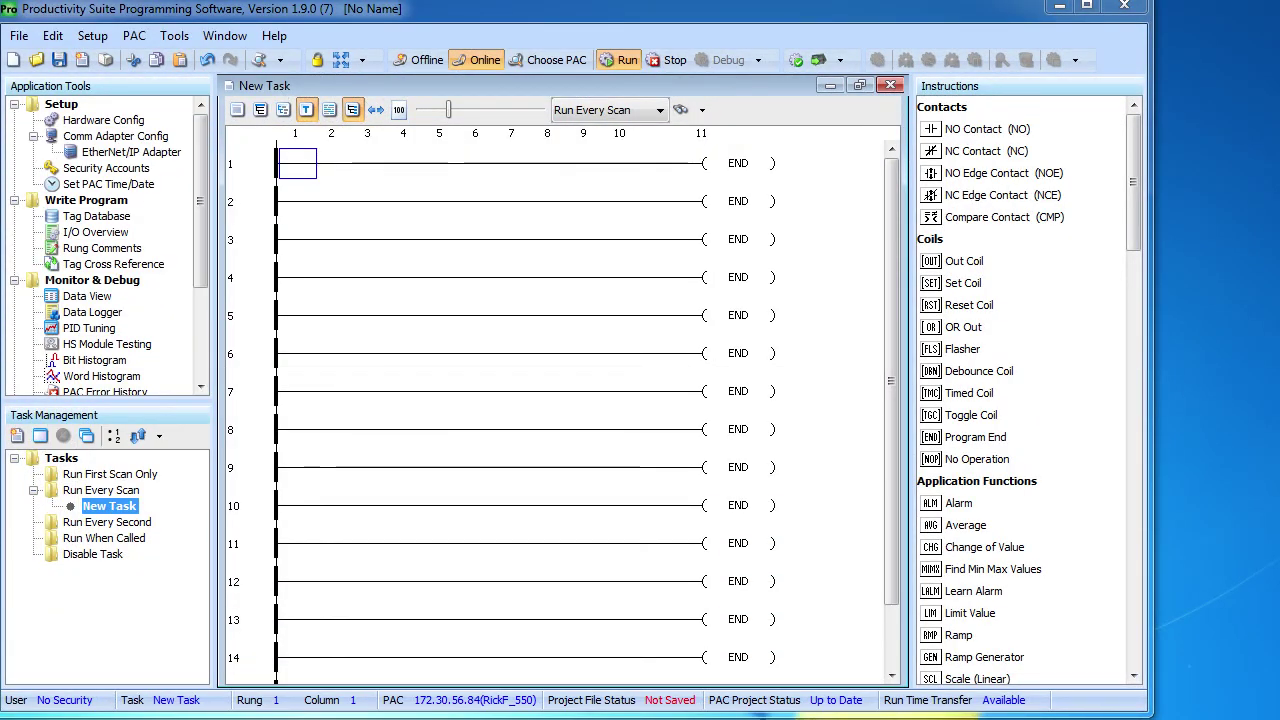
pyautogui.click(114, 122)
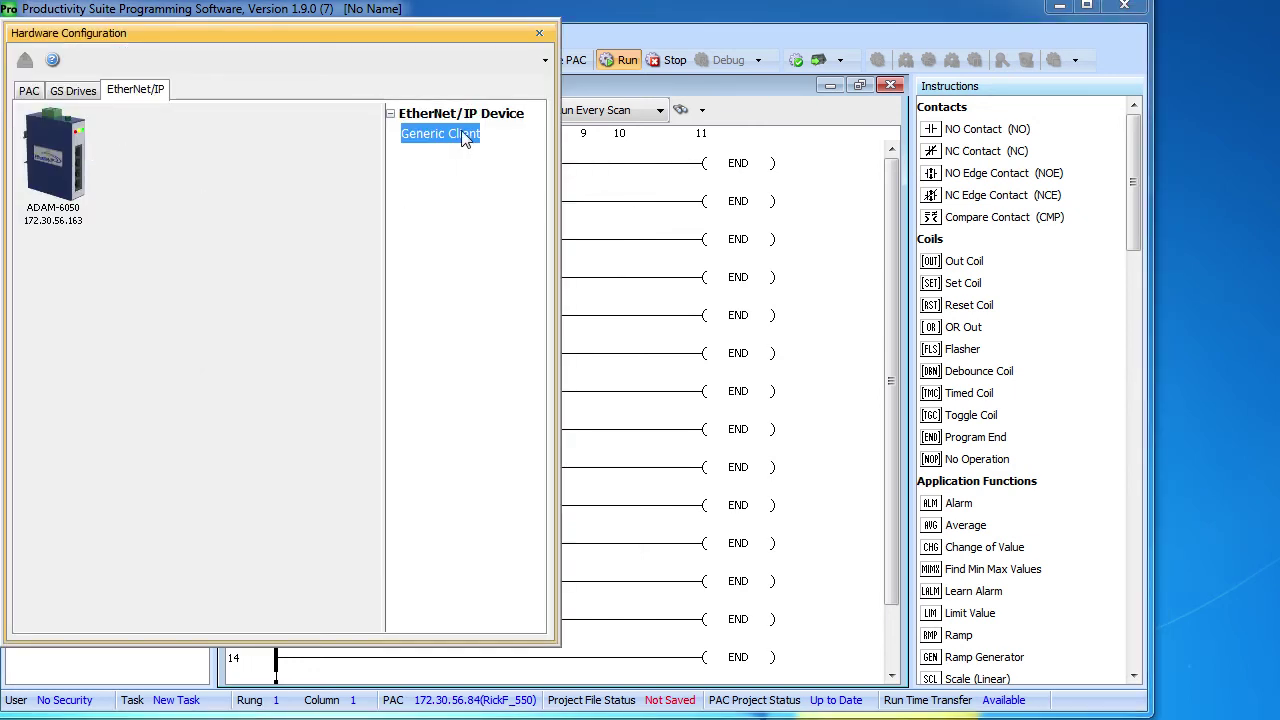
pyautogui.doubleClick(65, 166)
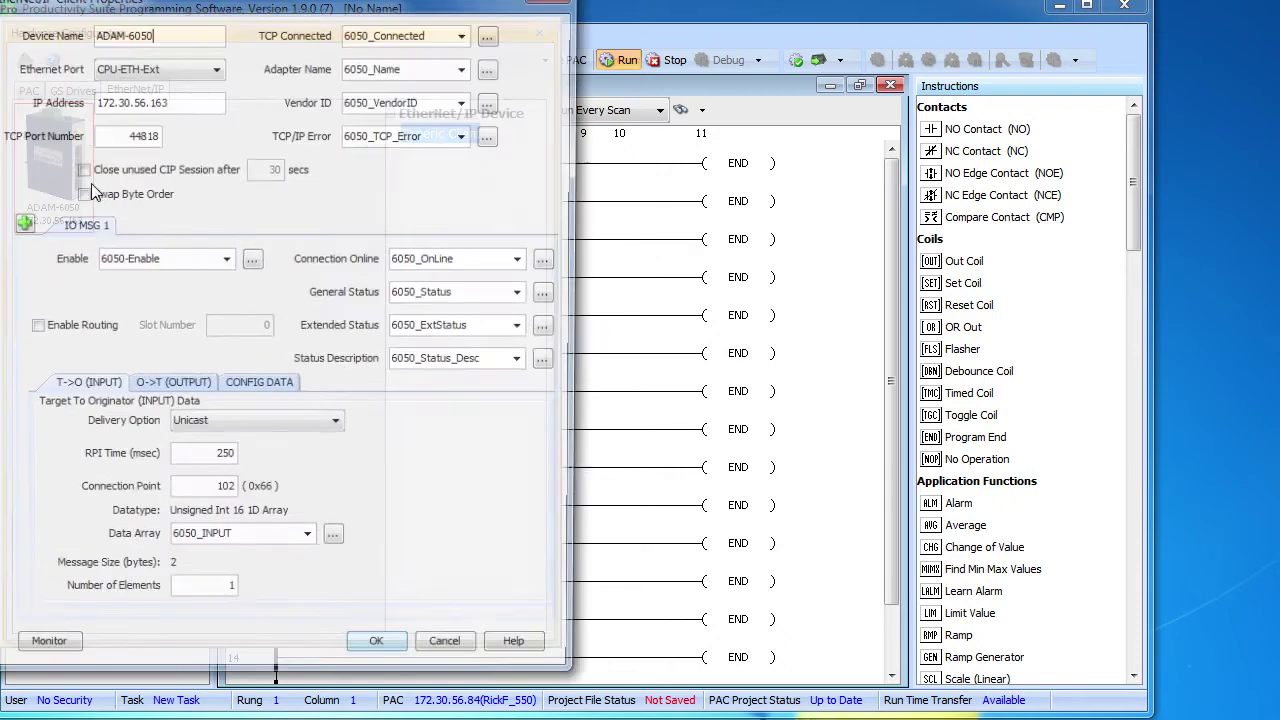
pyautogui.click(452, 658)
pyautogui.click(539, 33)
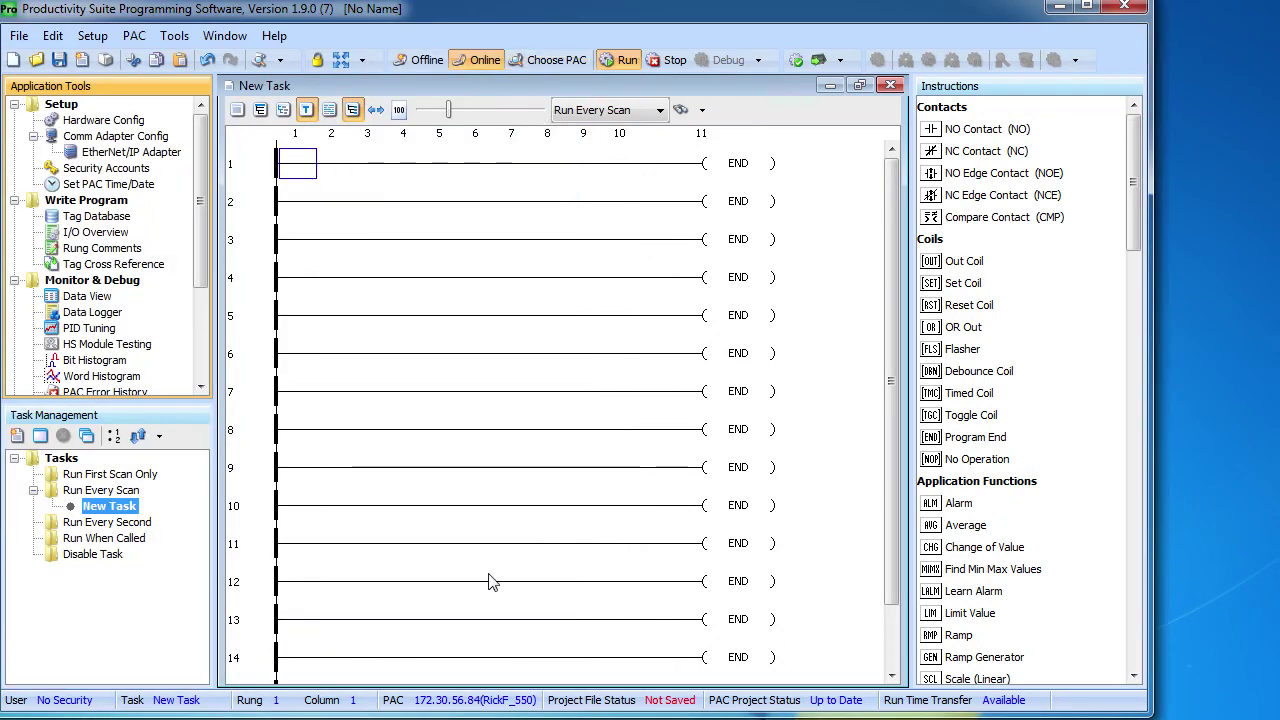
pyautogui.doubleClick(87, 296)
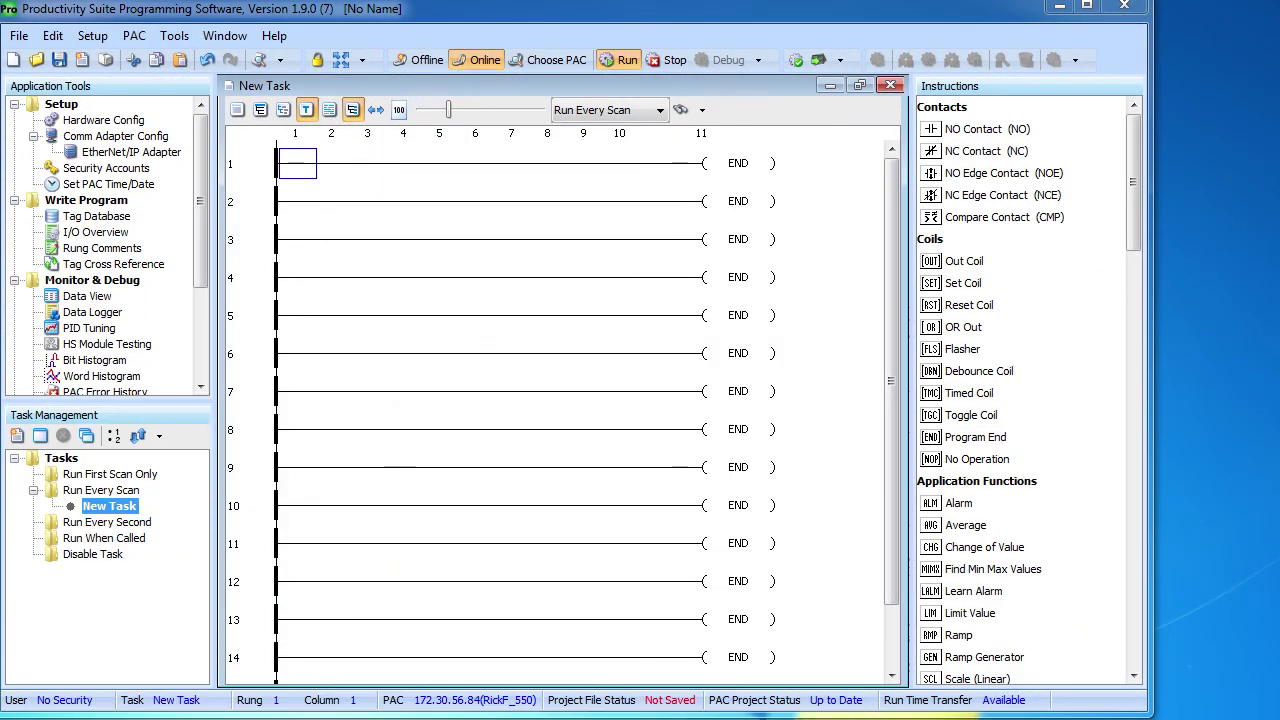
# - Open Hardware Config and drag a Generic EtherNet/IP Client onto the device area
pyautogui.click(84, 121)
pyautogui.doubleClick(84, 121)
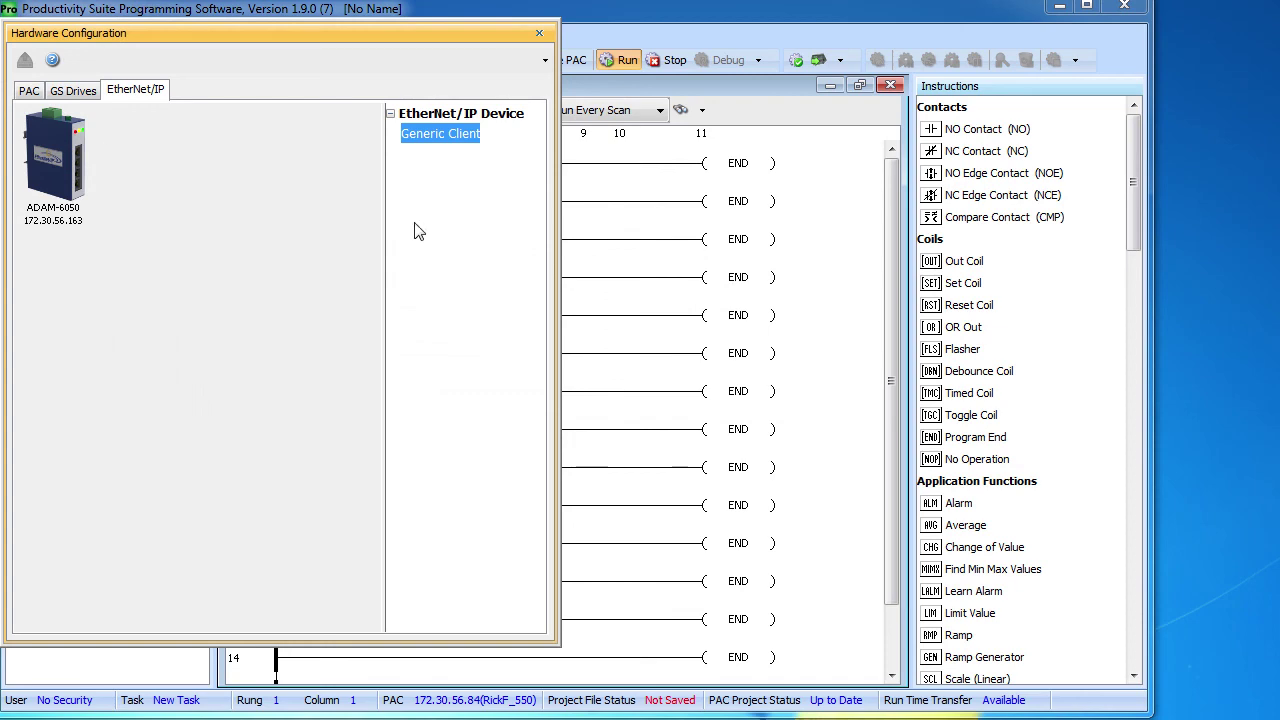
pyautogui.moveTo(457, 131); pyautogui.dragTo(177, 180)
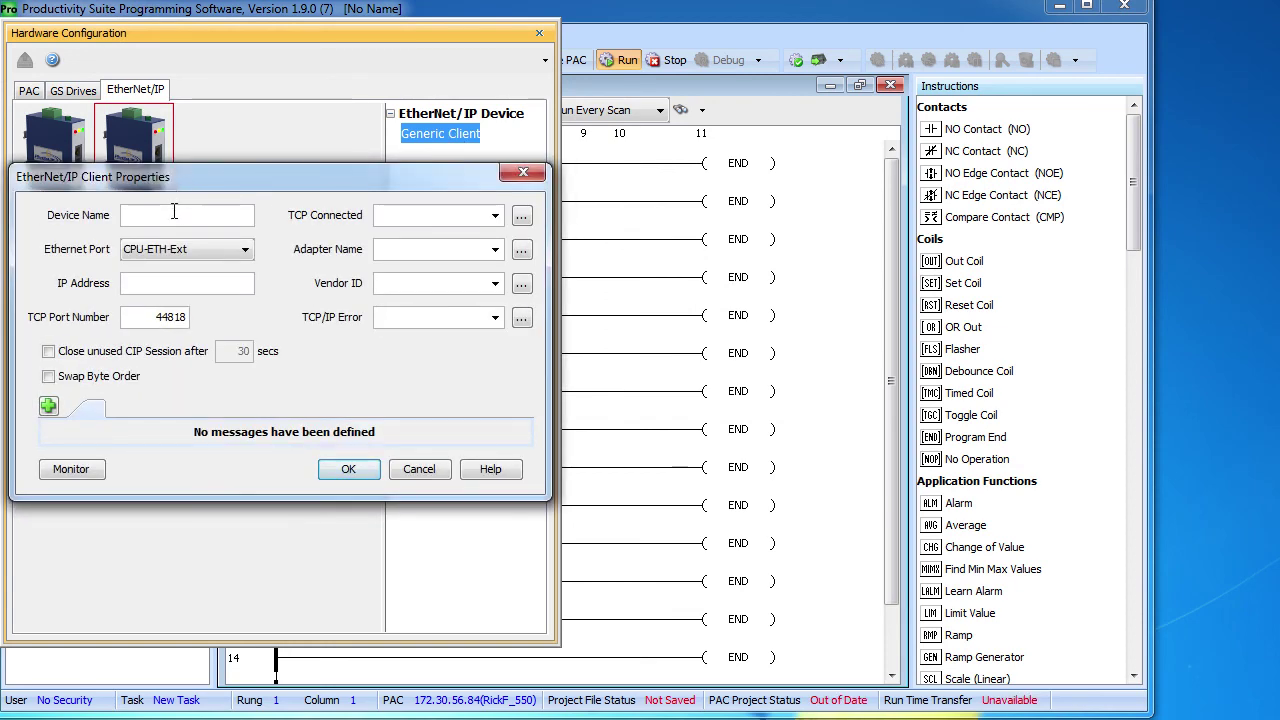